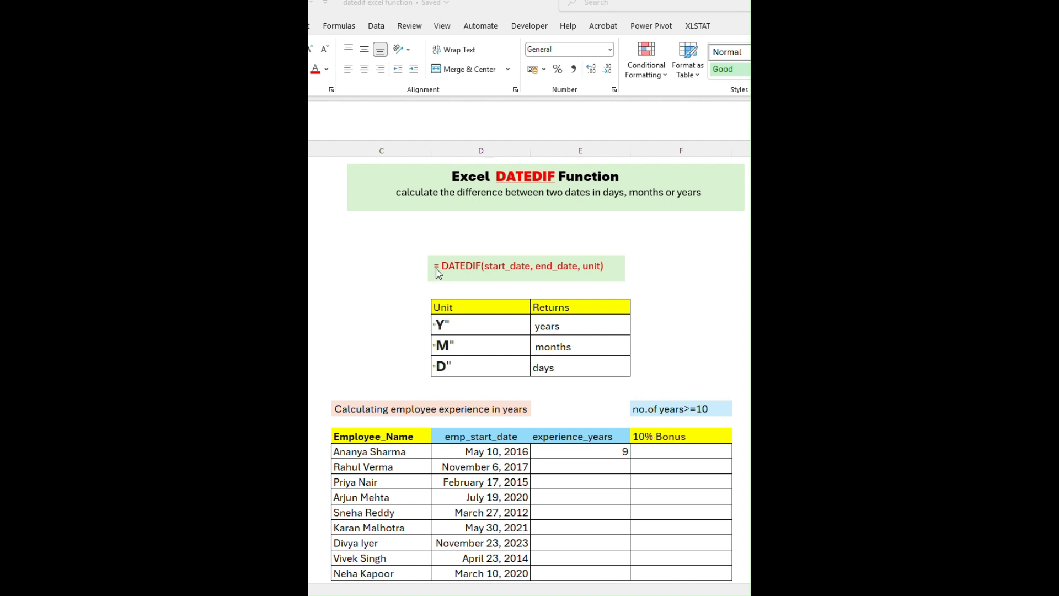
- Examine the DATEDIF syntax and the table of "Y", "M" and "D" units with what each returns
click(462, 270)
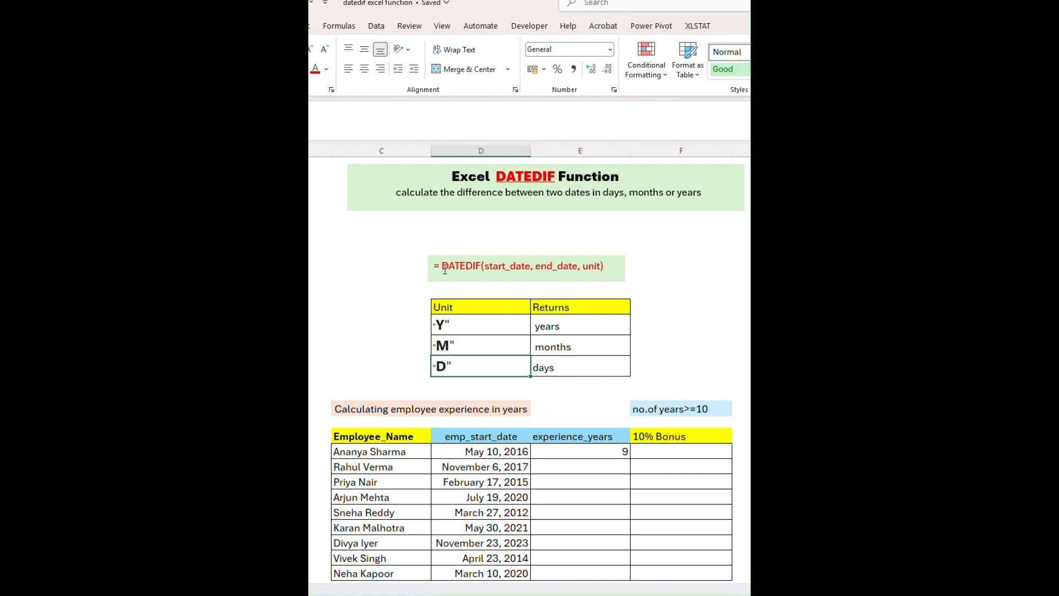
drag(435, 267, 602, 268)
click(583, 267)
click(574, 303)
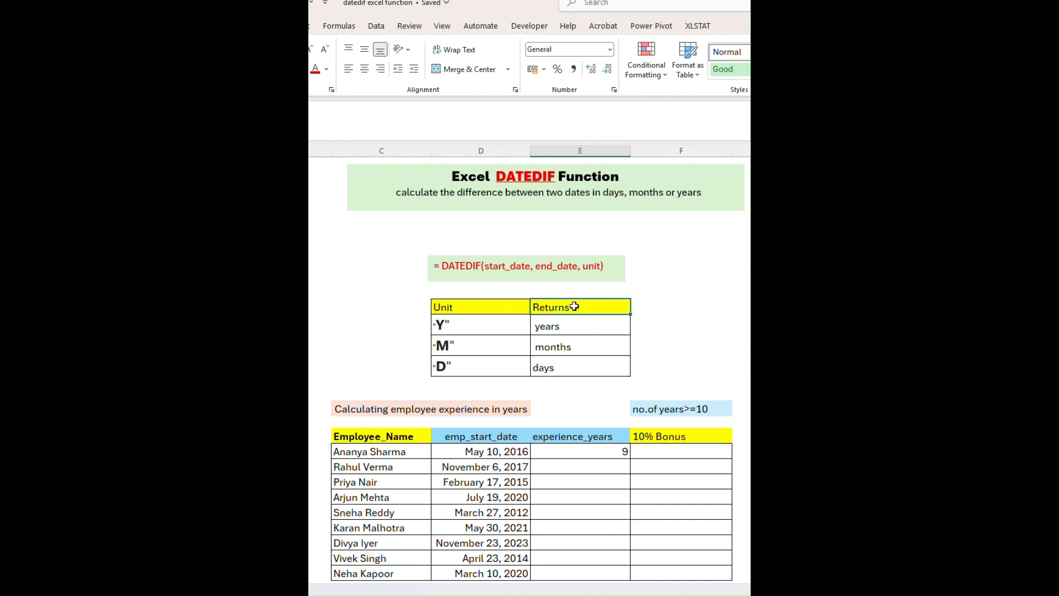
click(574, 324)
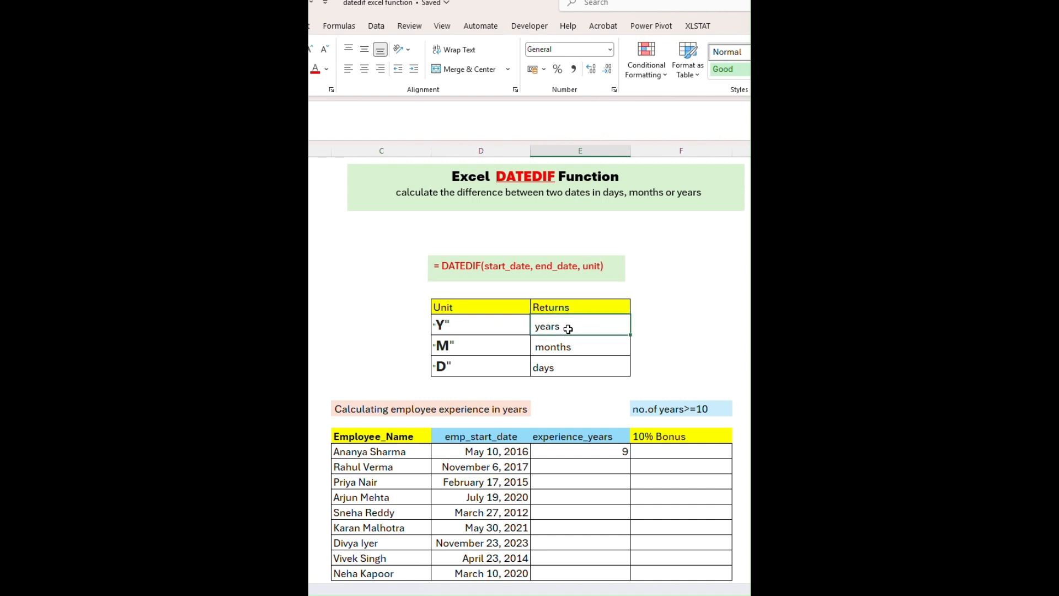
click(568, 348)
click(564, 368)
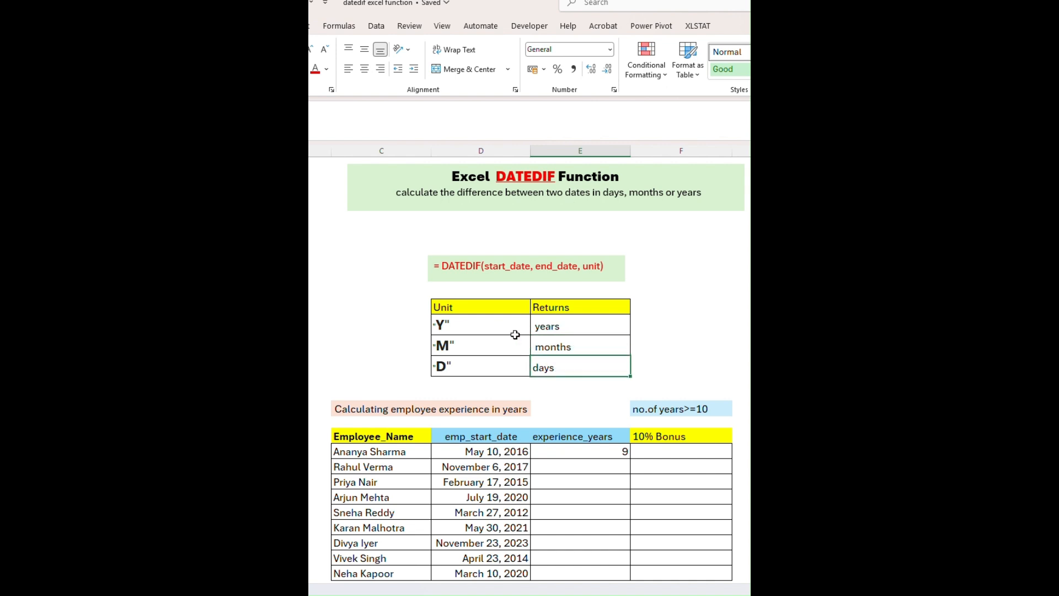
click(488, 325)
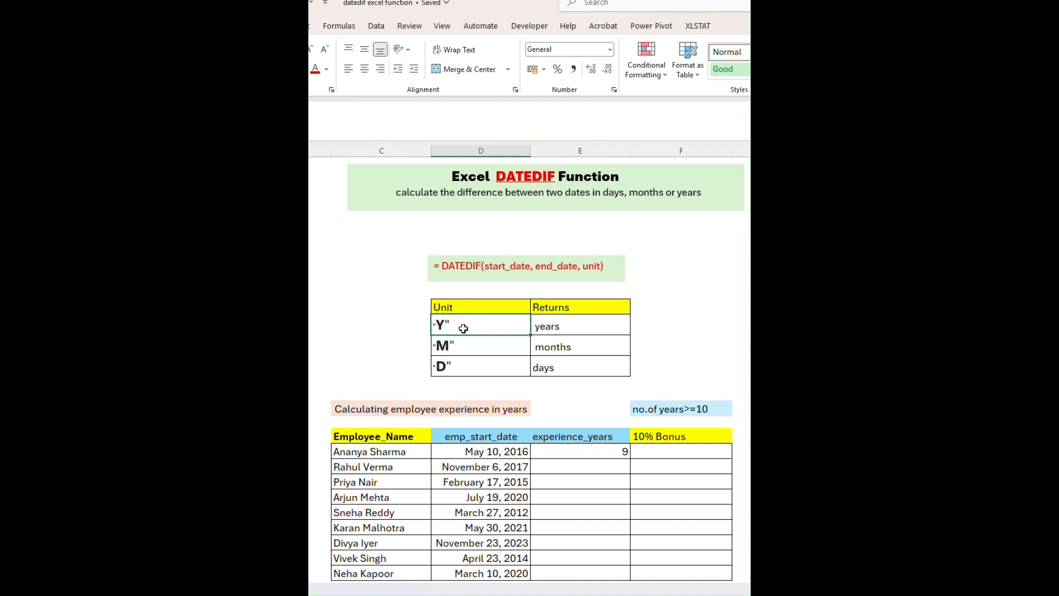
click(505, 351)
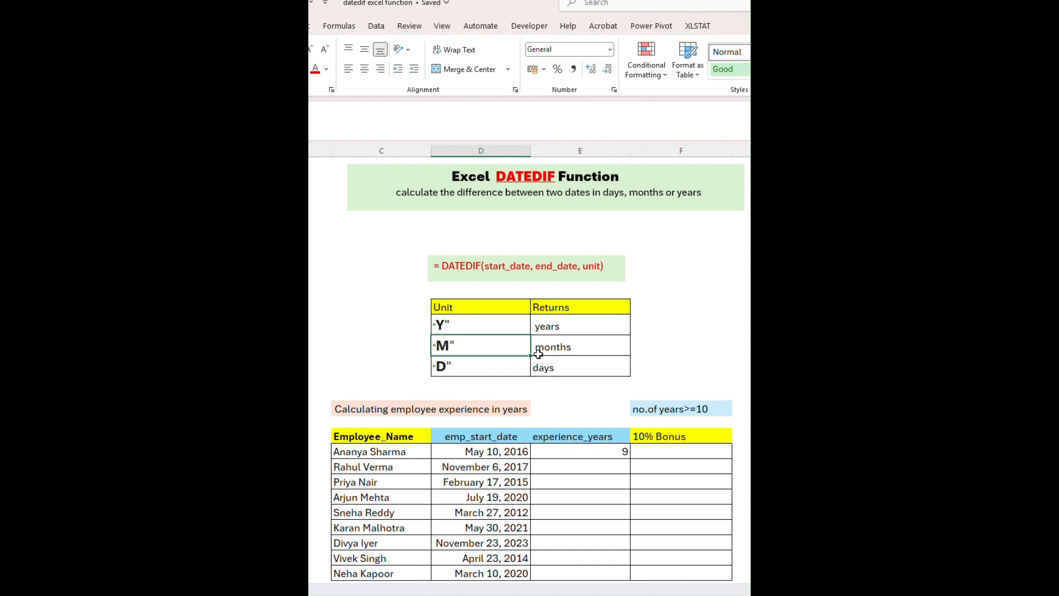
click(508, 364)
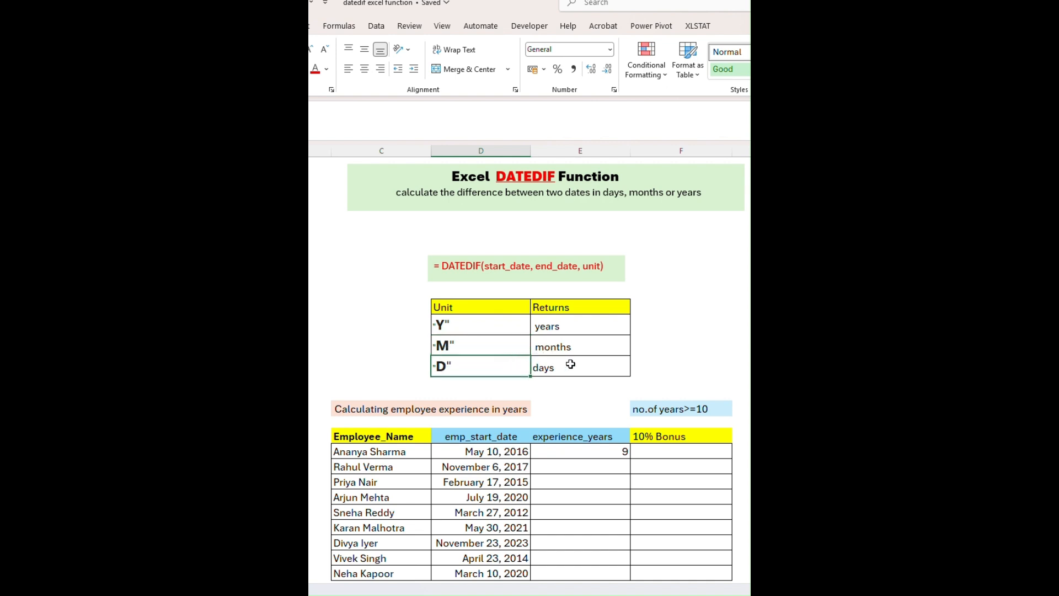
- Examine the DATEDIF formula in the first experience_years cell, E14
scroll(532, 366, down, 1)
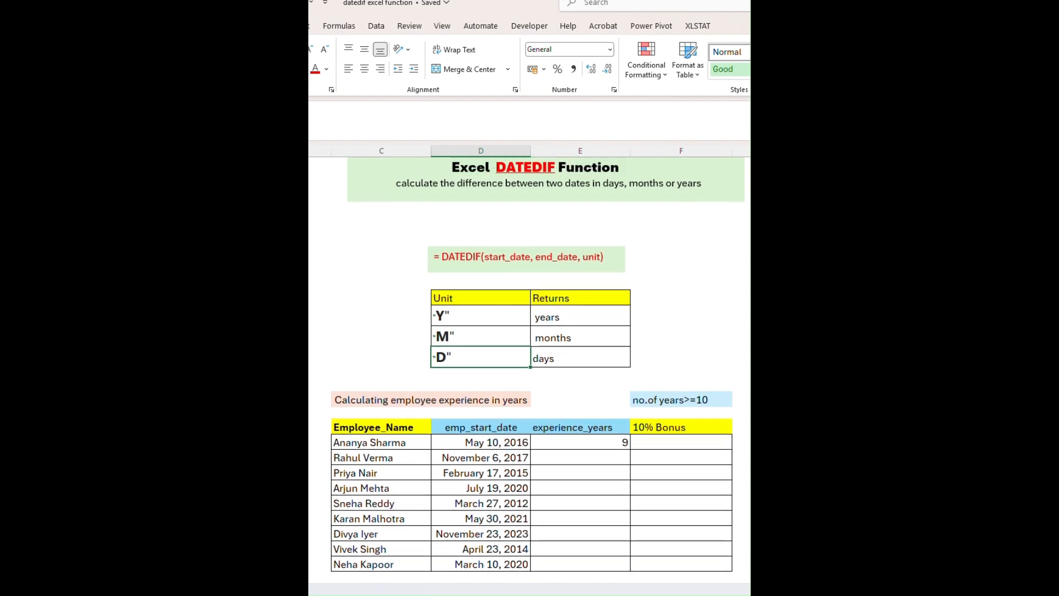
scroll(644, 399, down, 2)
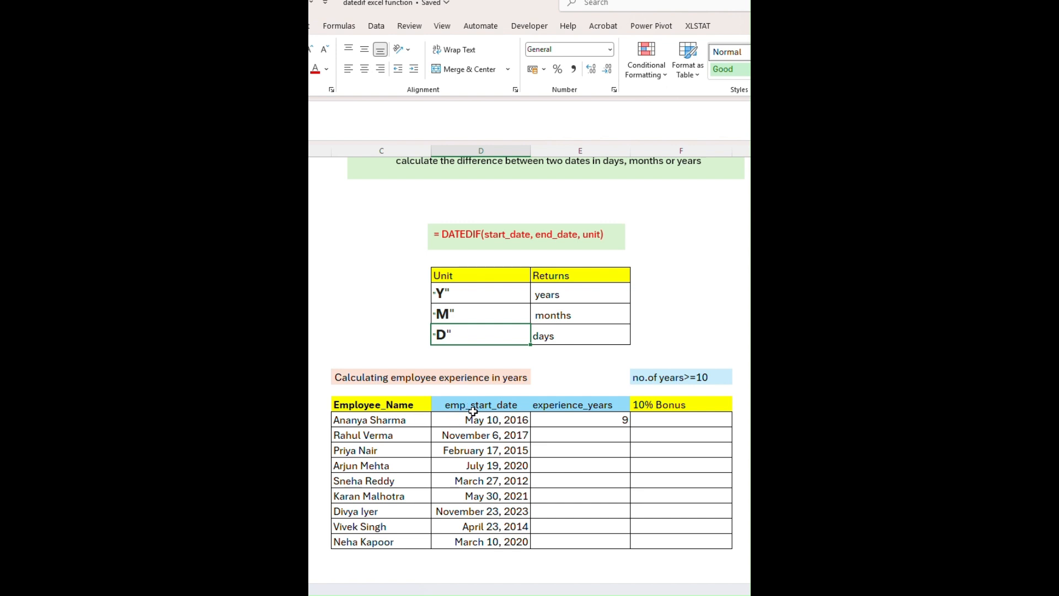
click(573, 421)
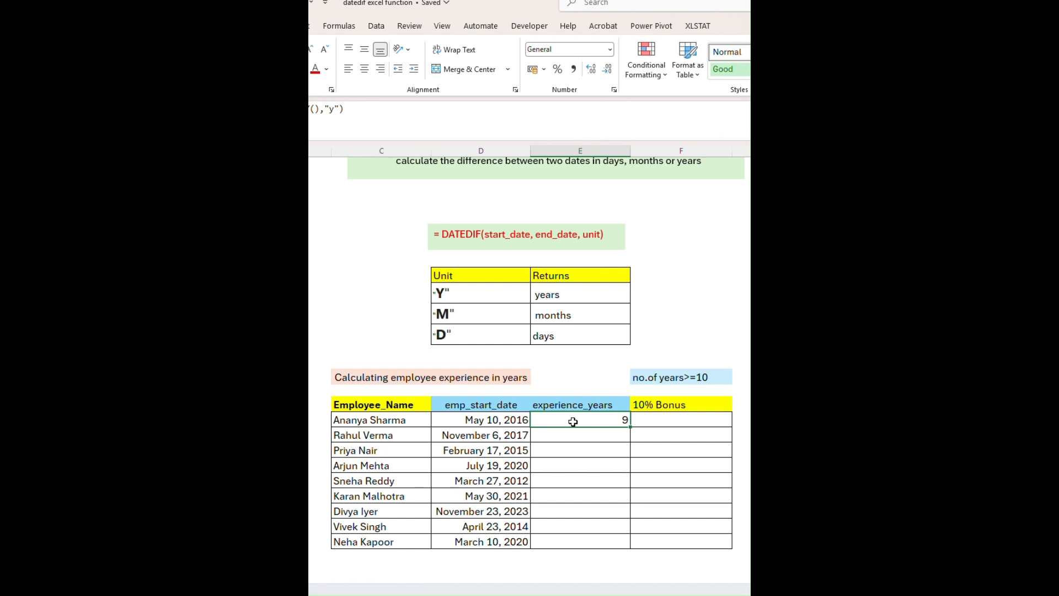
double_click(573, 422)
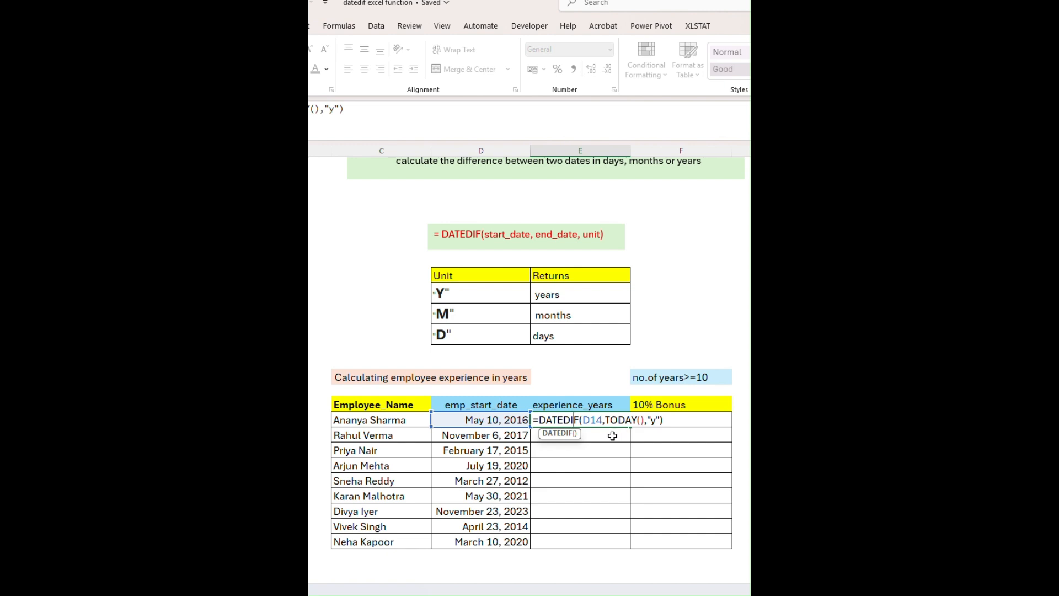
click(663, 420)
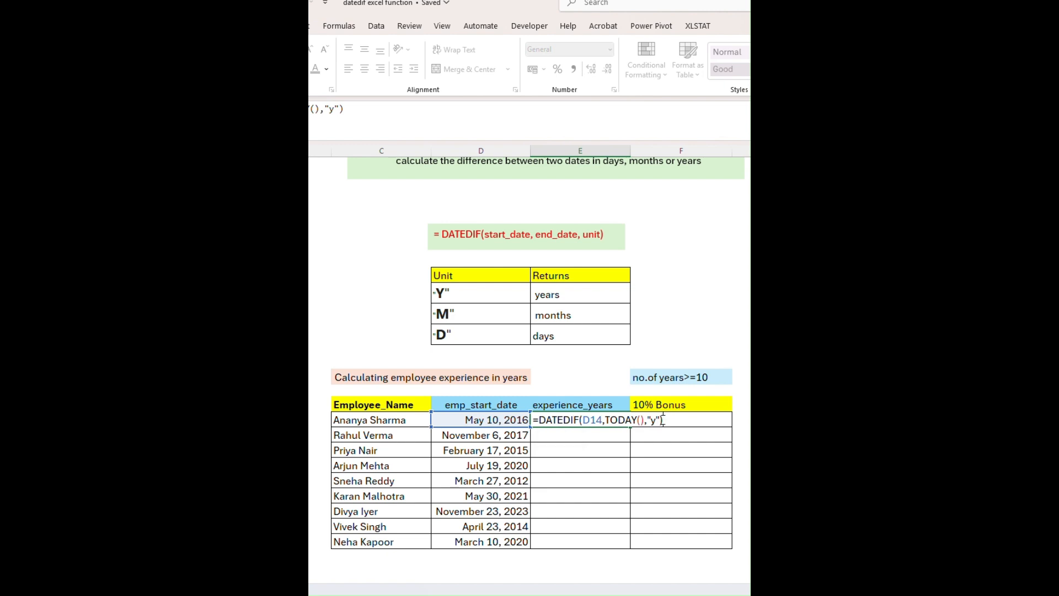
key(Return)
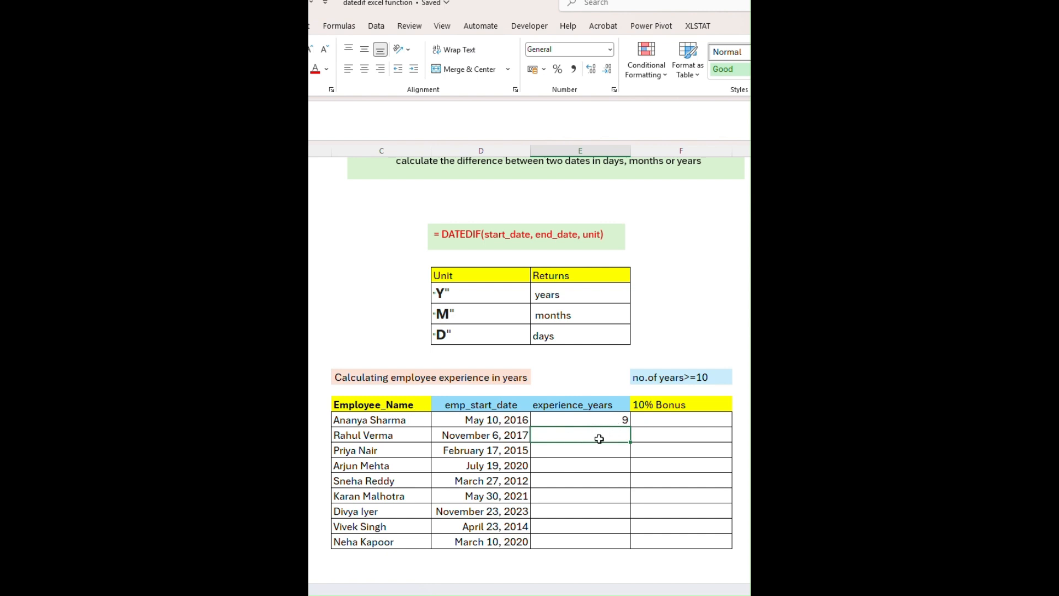
click(615, 420)
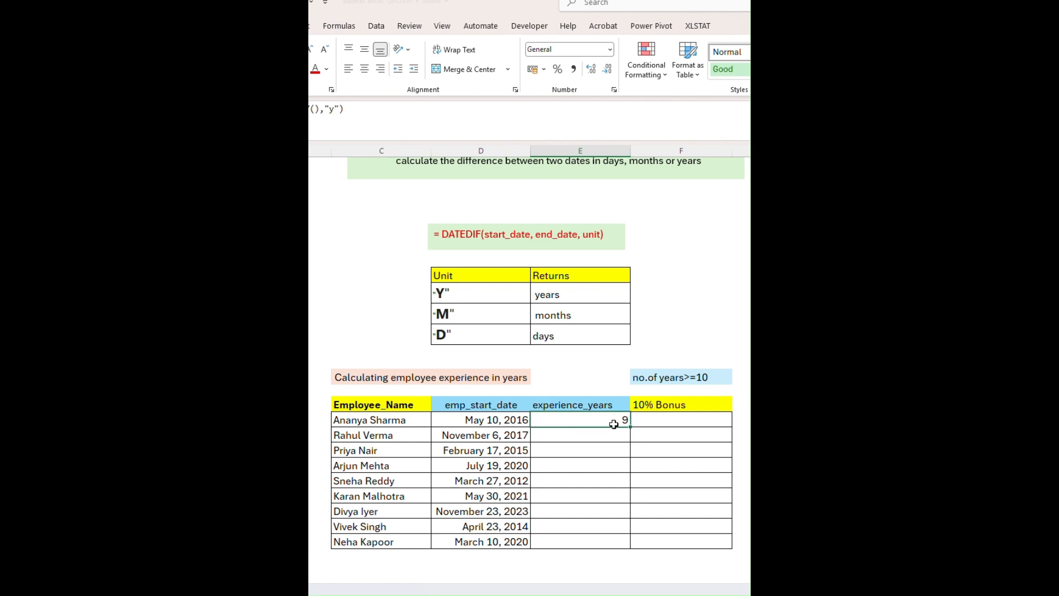
- Enter =datedif(D15,Today(),"y") in E15 to calculate the second employee's experience in years
click(604, 435)
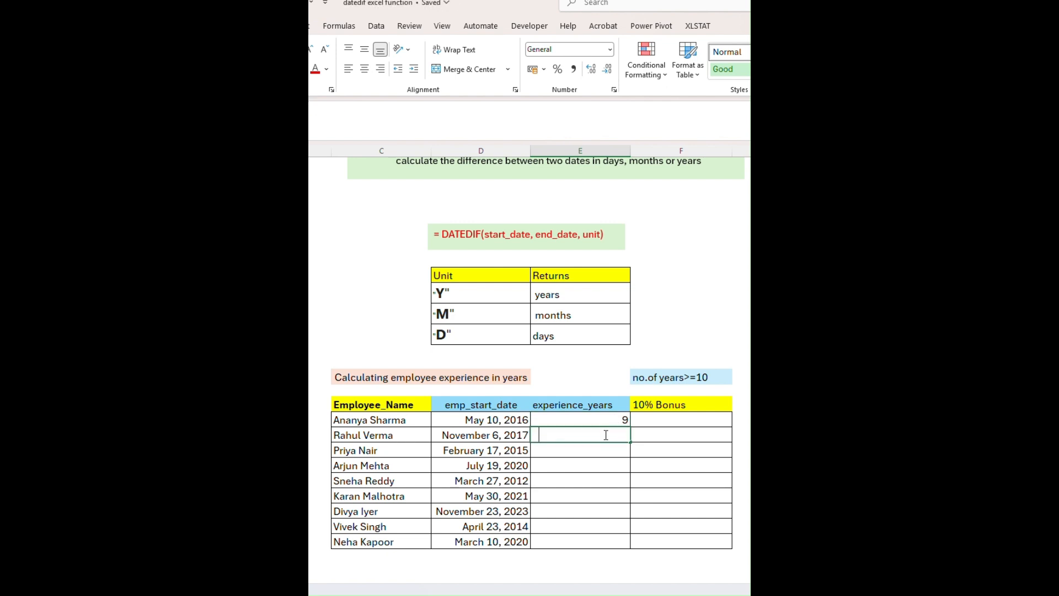
text(=datedi)
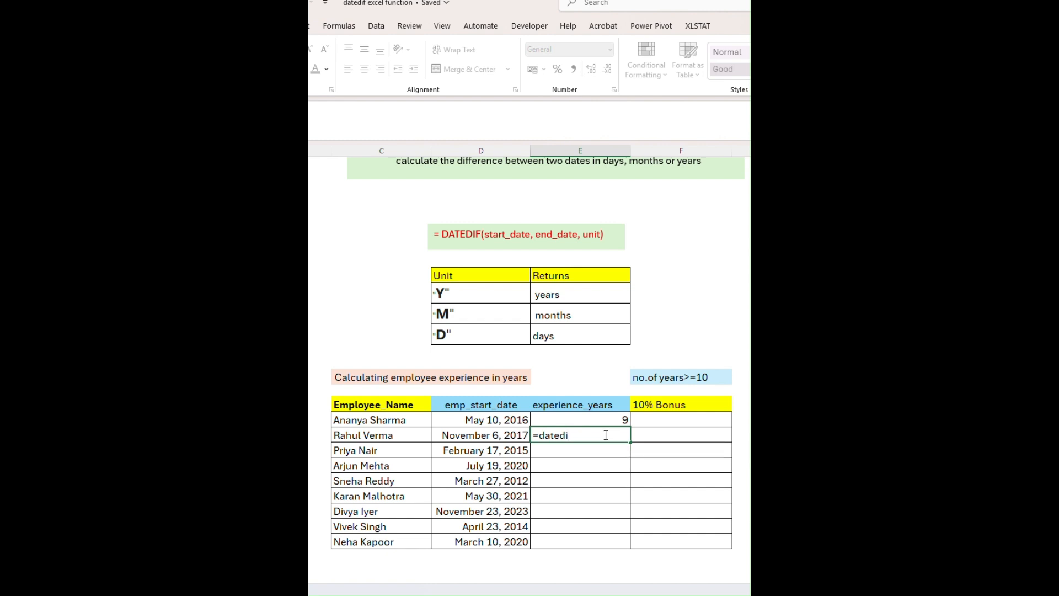
text(f()
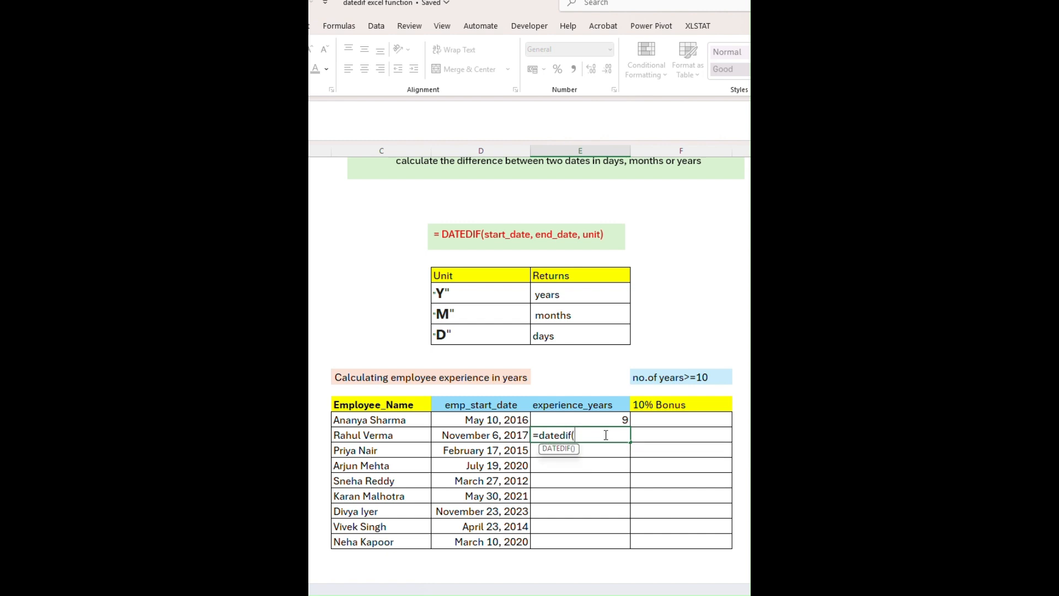
click(518, 439)
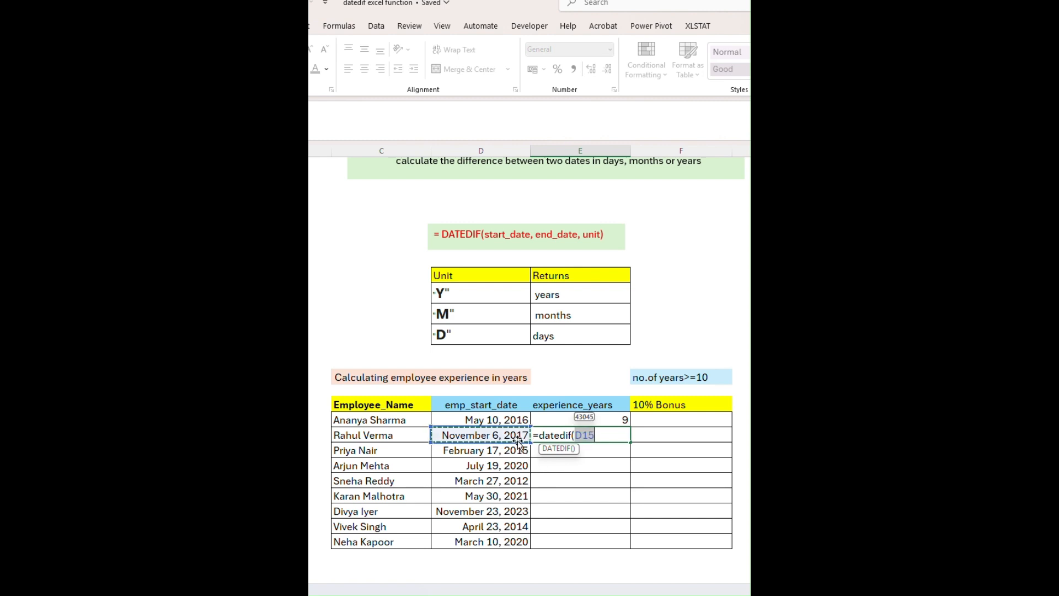
text(,)
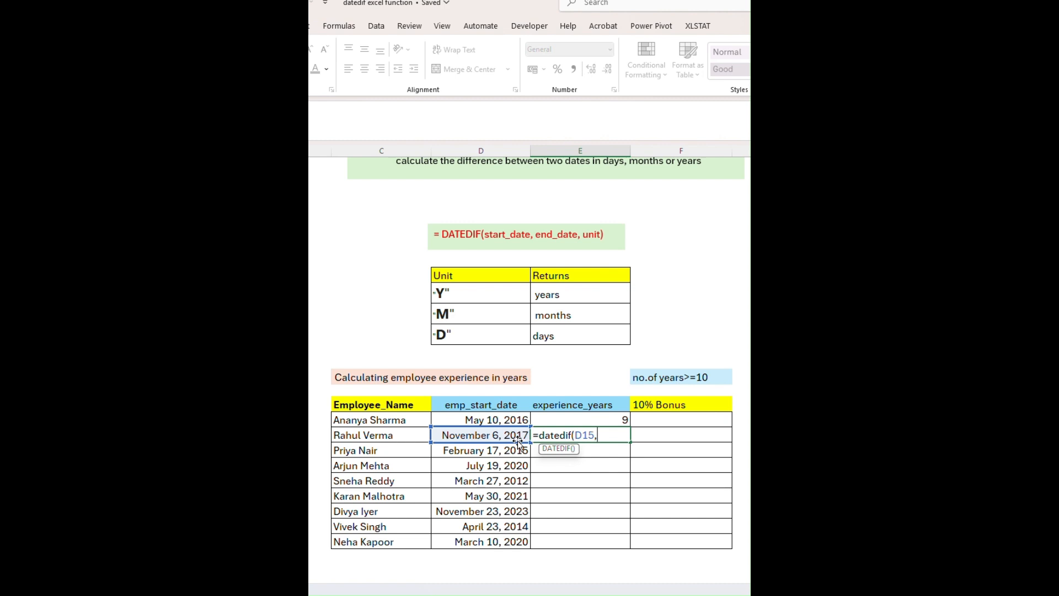
text(To)
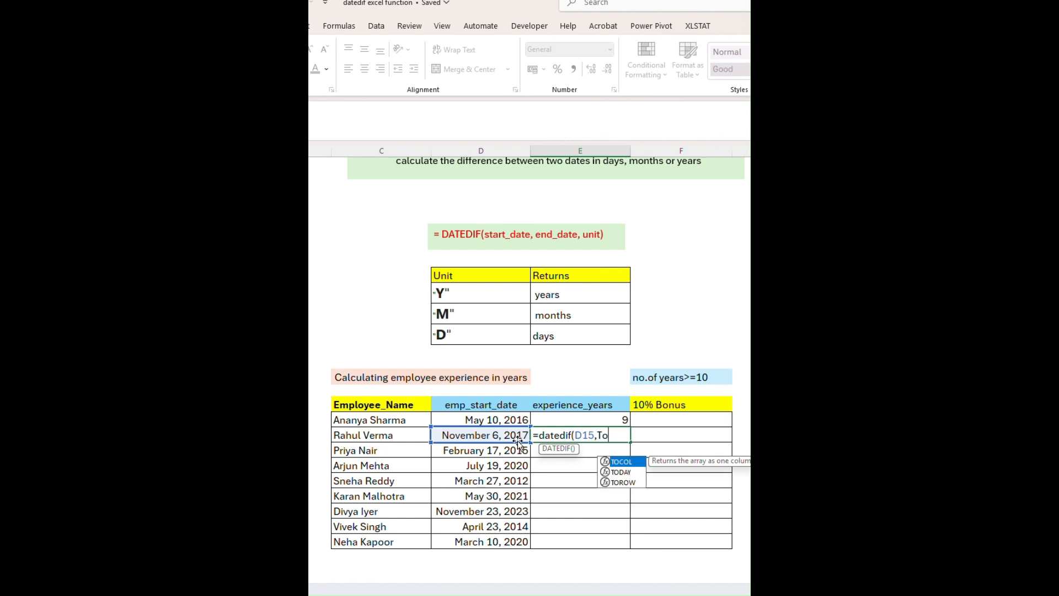
text(day(0)
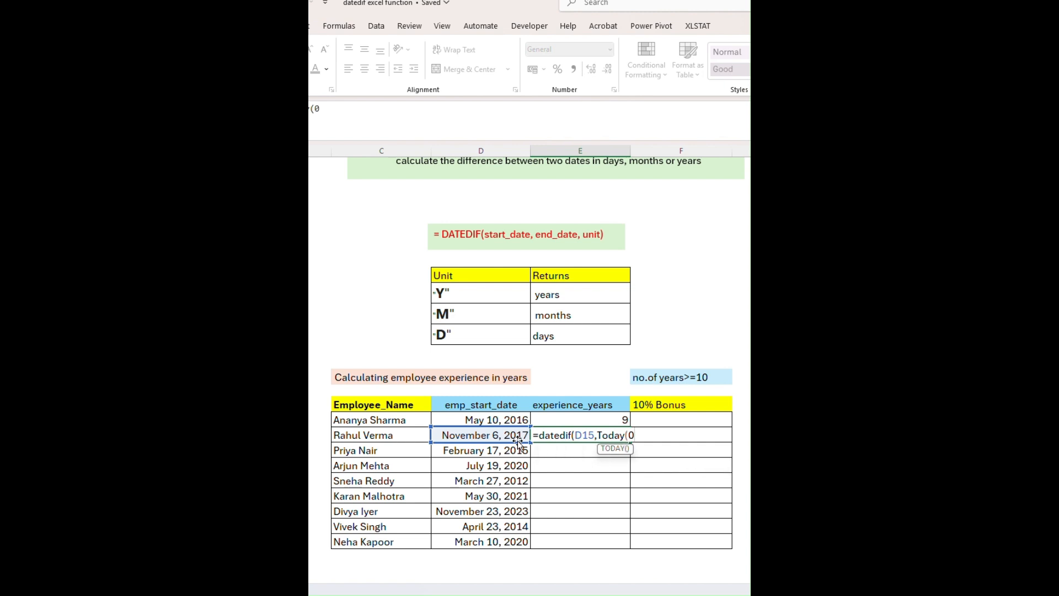
key(BackSpace)
text())
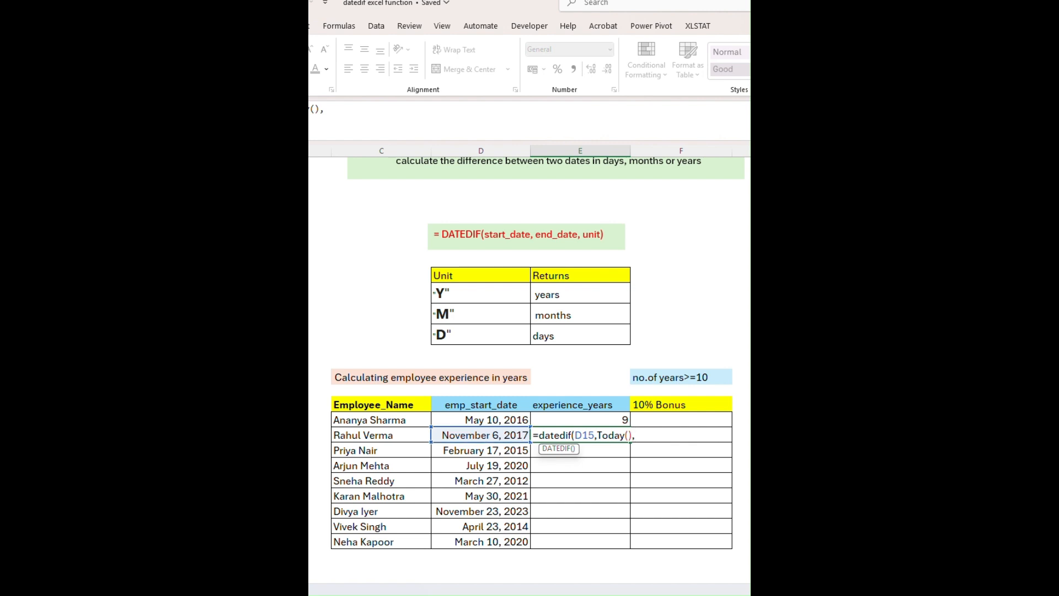
text(,"y"))
key(Return)
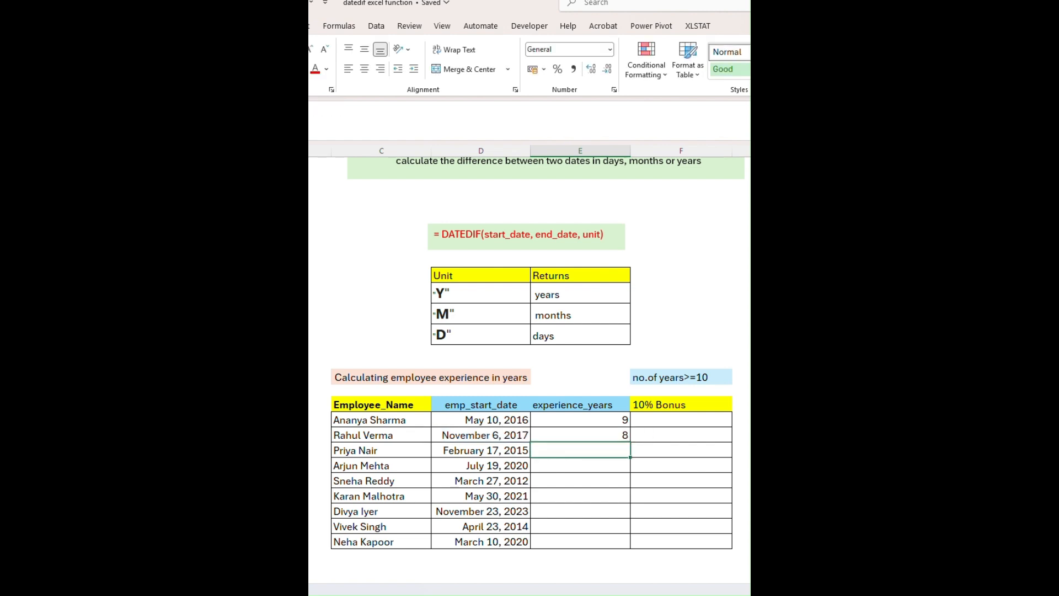
- Fill the DATEDIF formula from E14 down the experience_years column to the table's last employee row
click(604, 420)
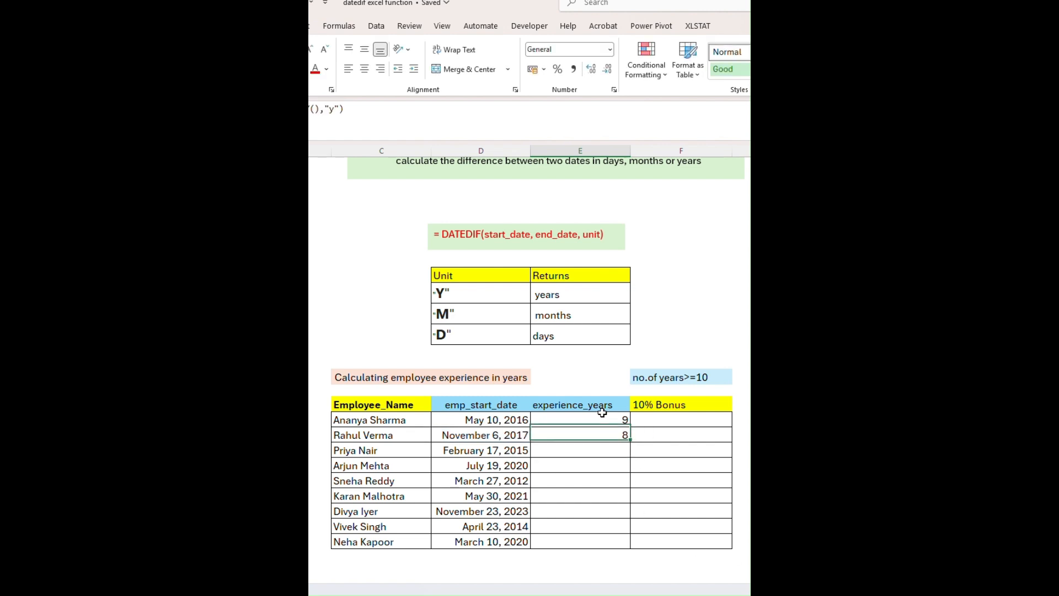
click(613, 436)
click(620, 421)
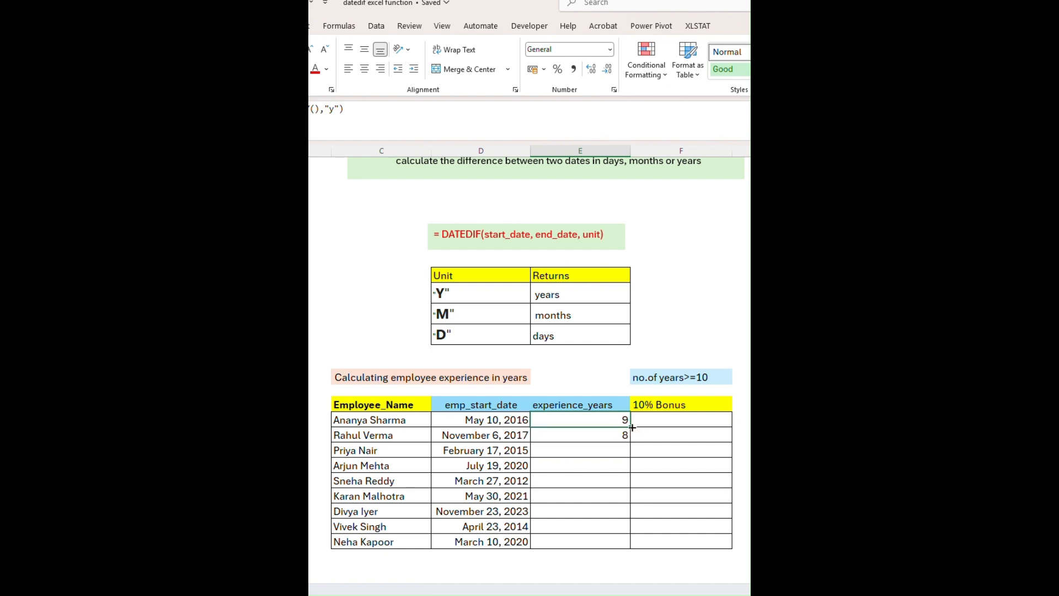
drag(631, 428, 632, 542)
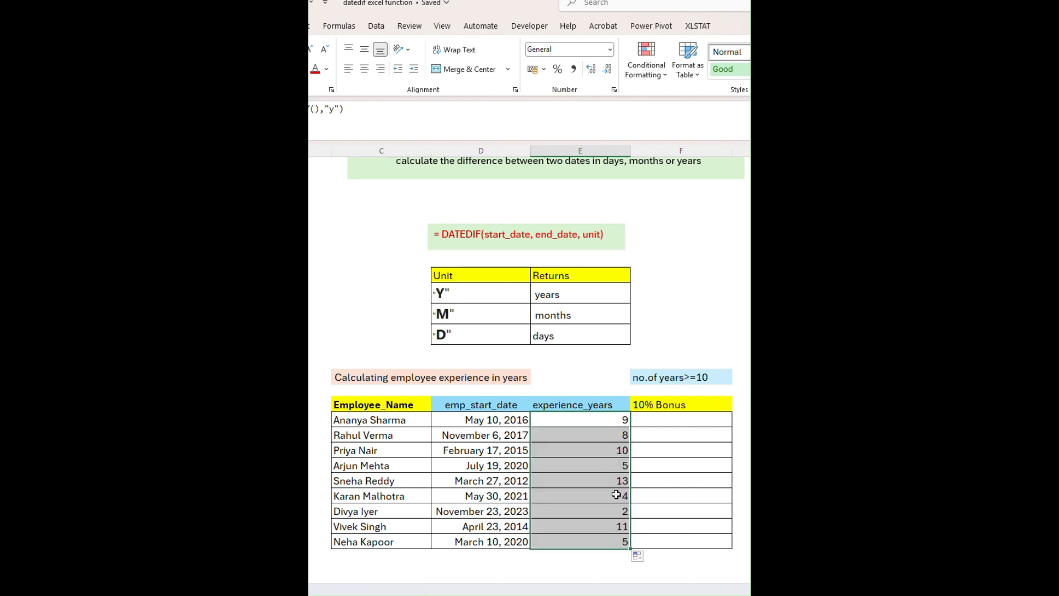
click(612, 476)
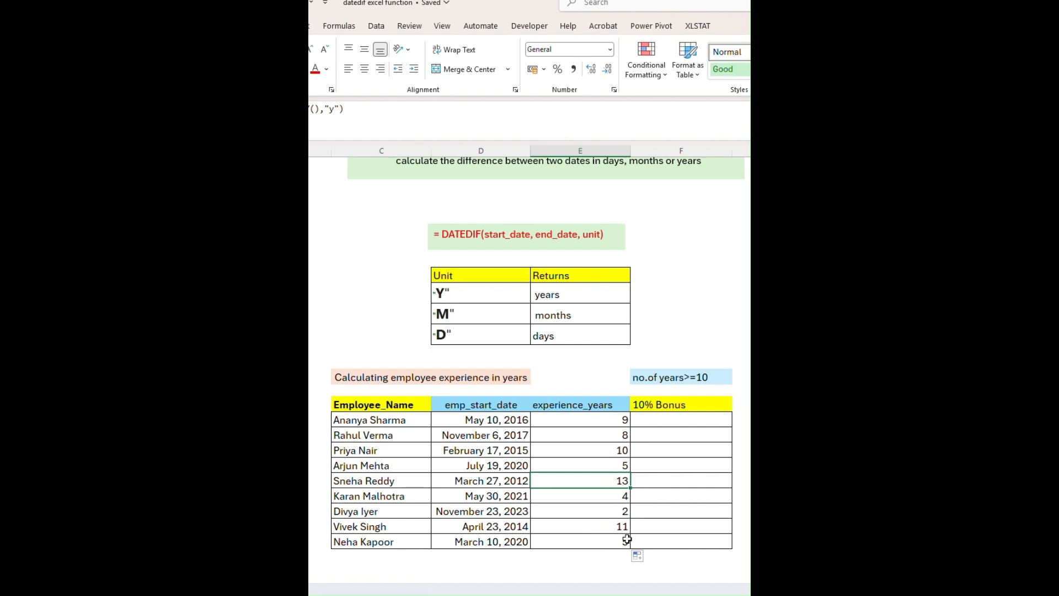
- Enter =if(E14>=10, "yes","no") in F14 and fill it down the 10% Bonus column to the last employee row
click(639, 378)
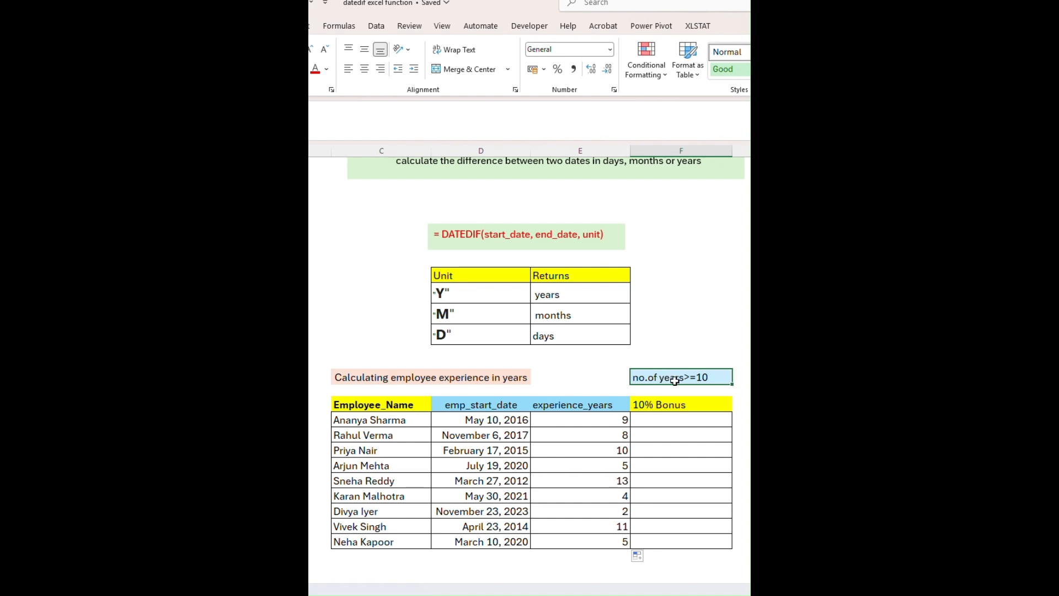
click(684, 418)
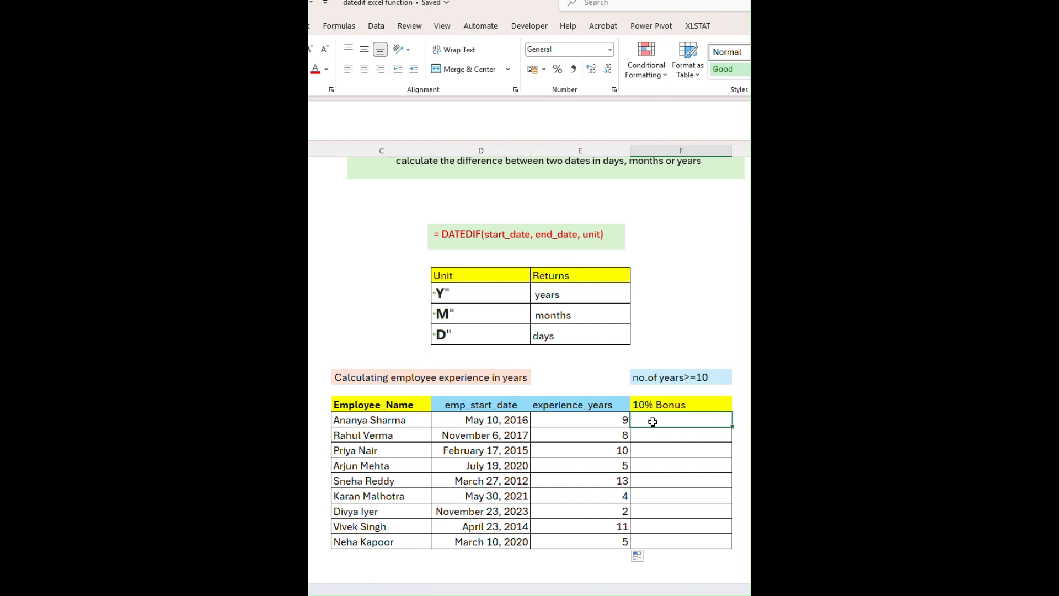
text(=)
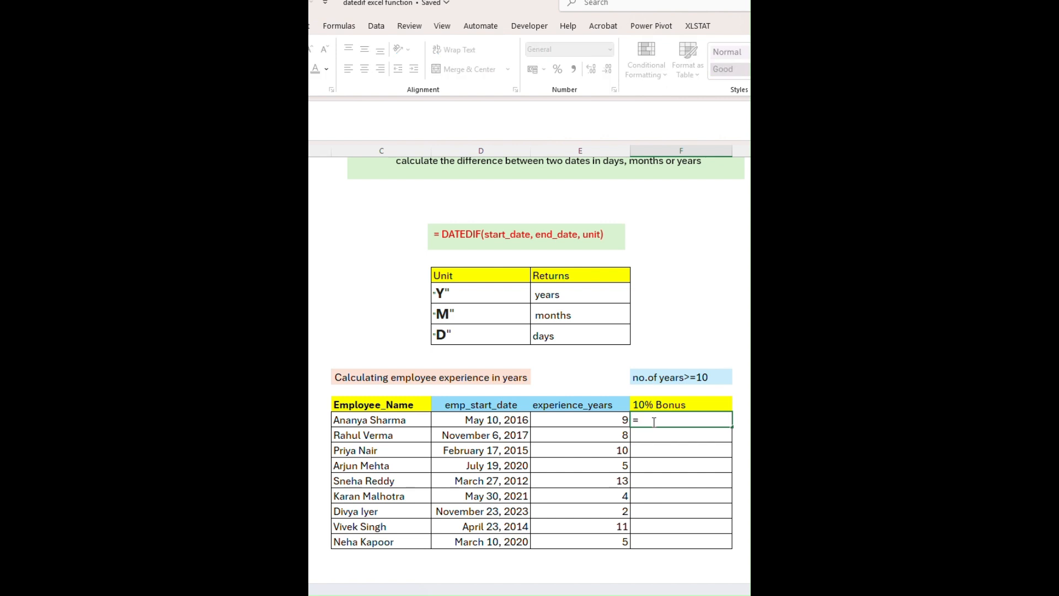
text(if)
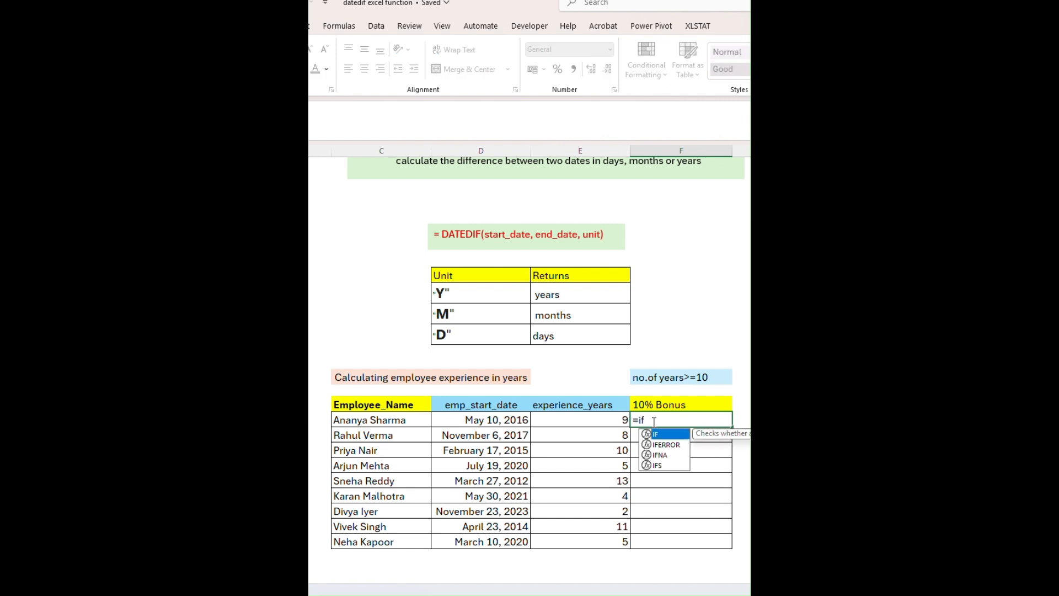
text(()
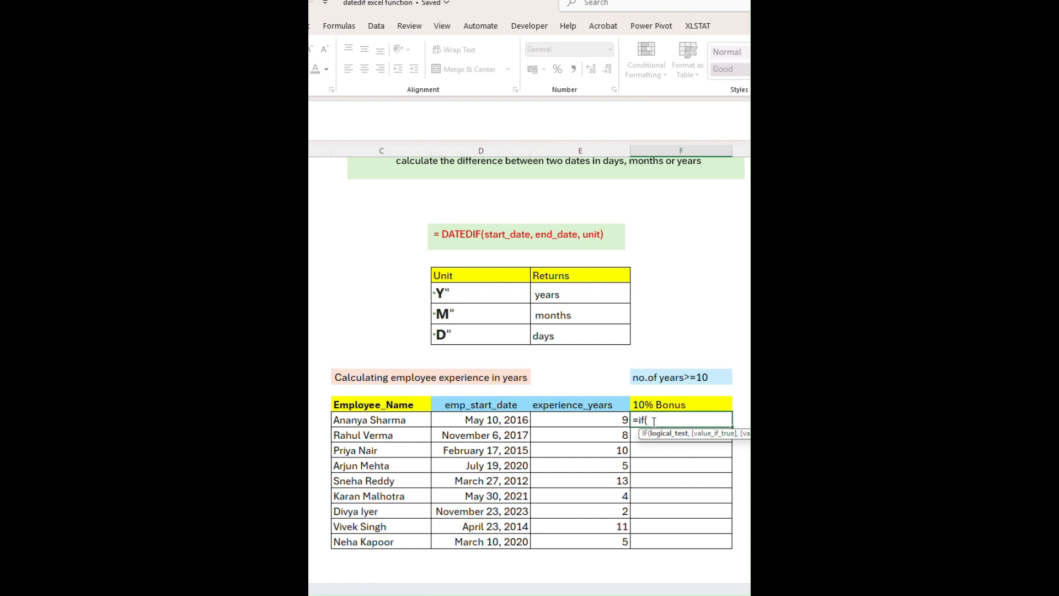
click(612, 420)
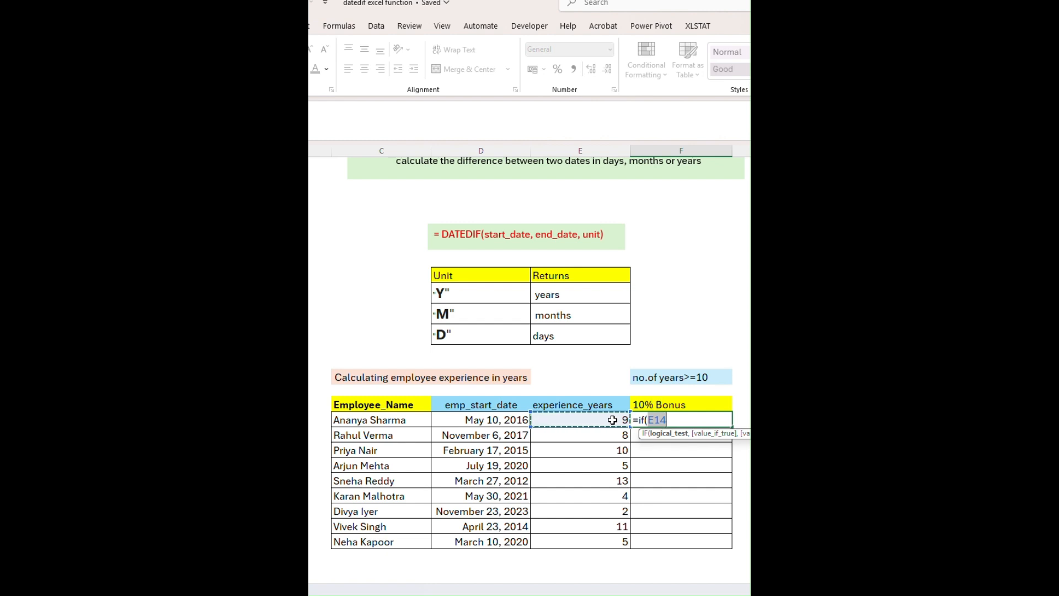
text(>)
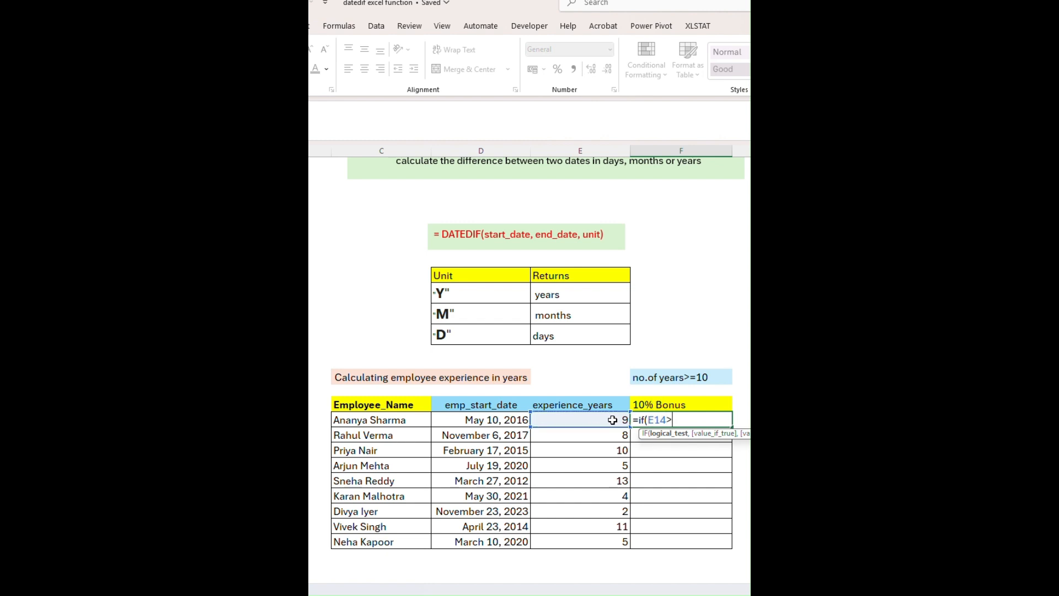
text(=10, "yes")
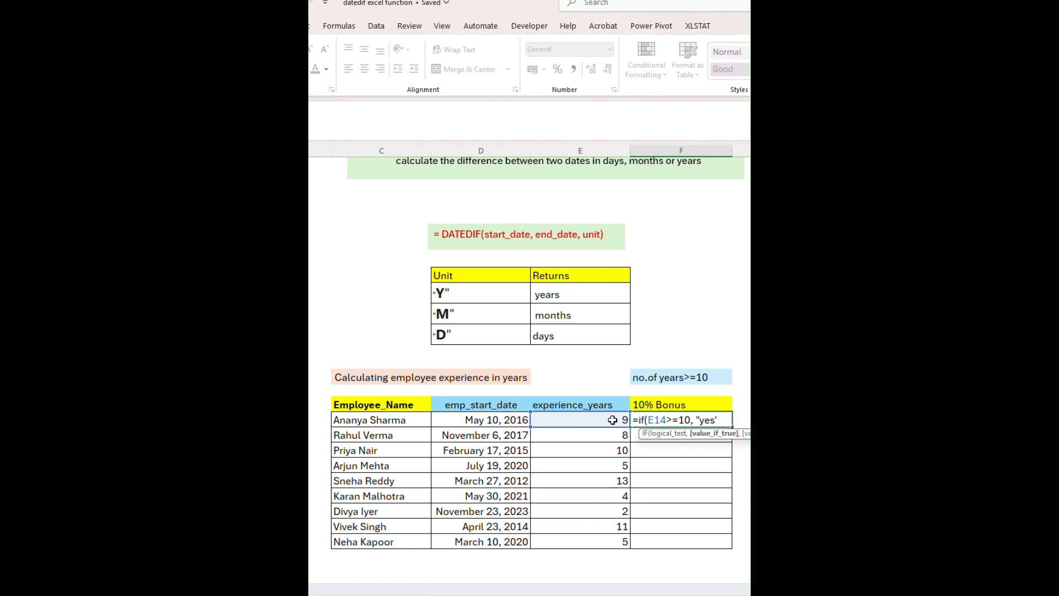
text(,)
text(","no"))
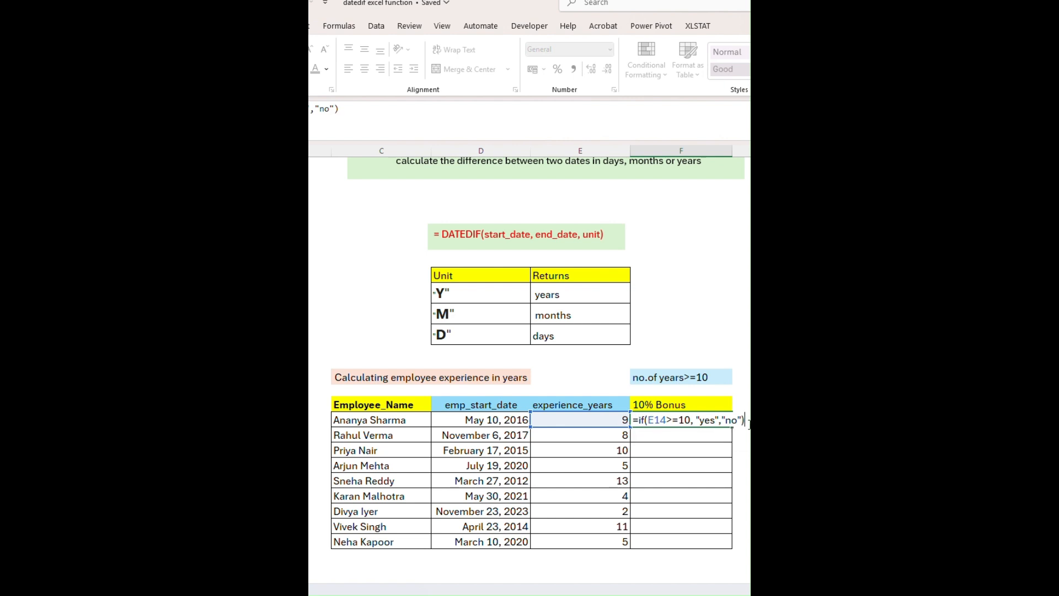
key(ctrl+Return)
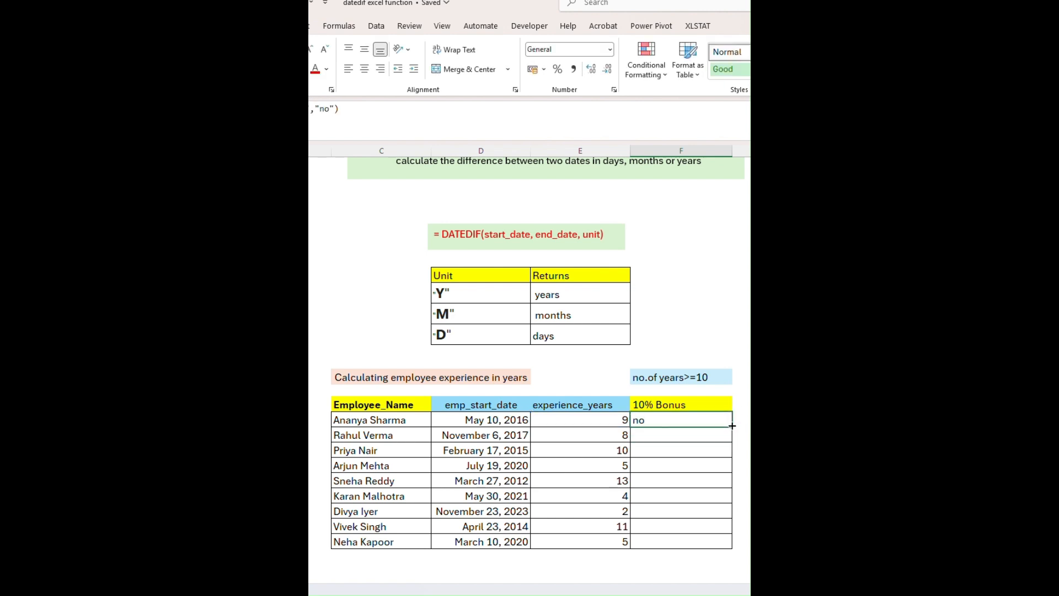
drag(733, 426, 733, 547)
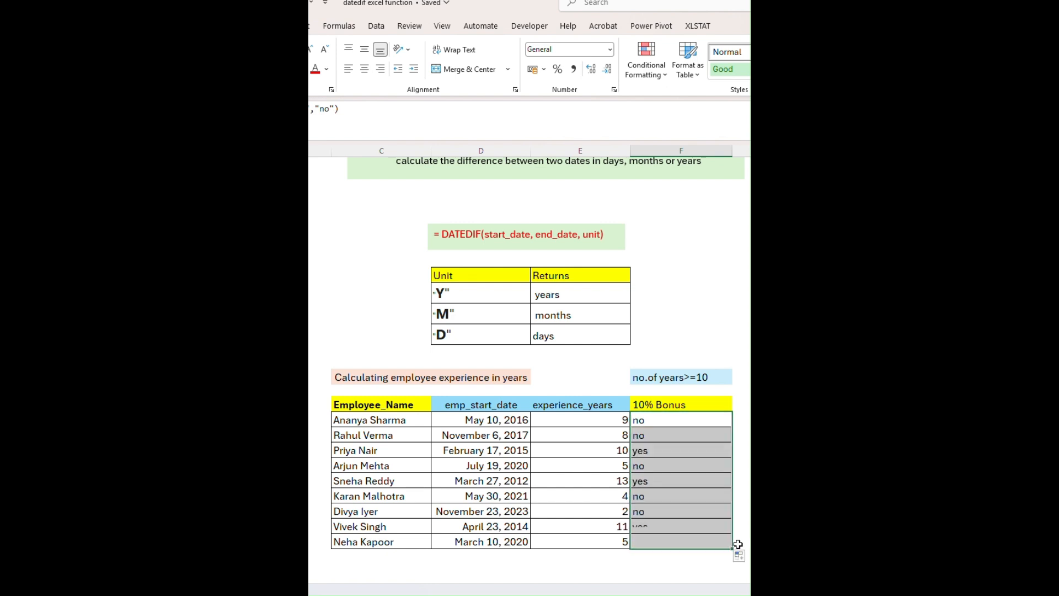
- Compare the 10% Bonus results with the matching experience_years values against the 10-year condition
click(667, 465)
click(668, 482)
click(628, 455)
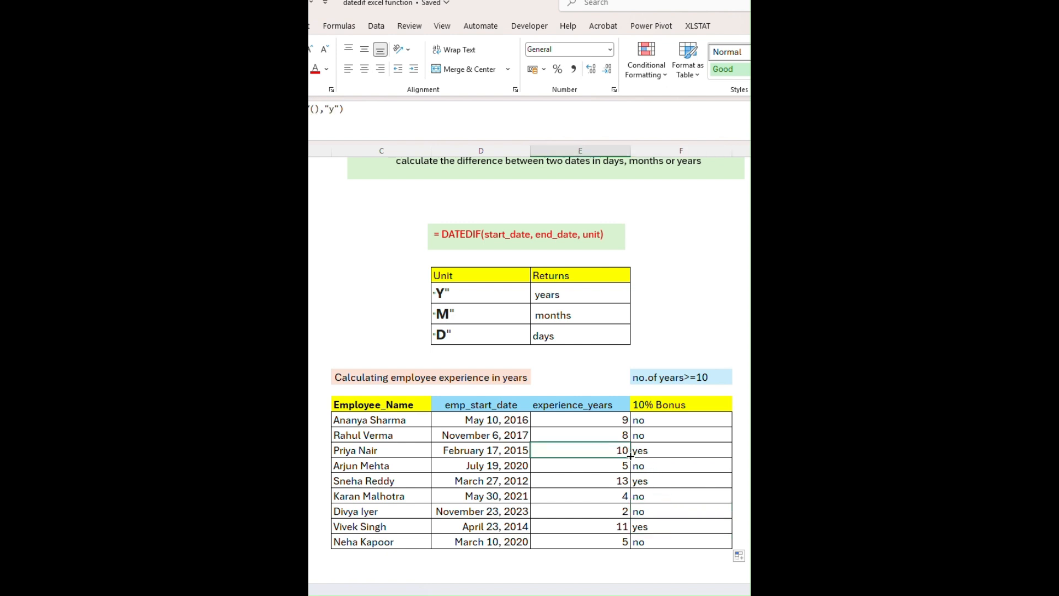
click(634, 485)
key(Down)
key(Down)
key(Down)
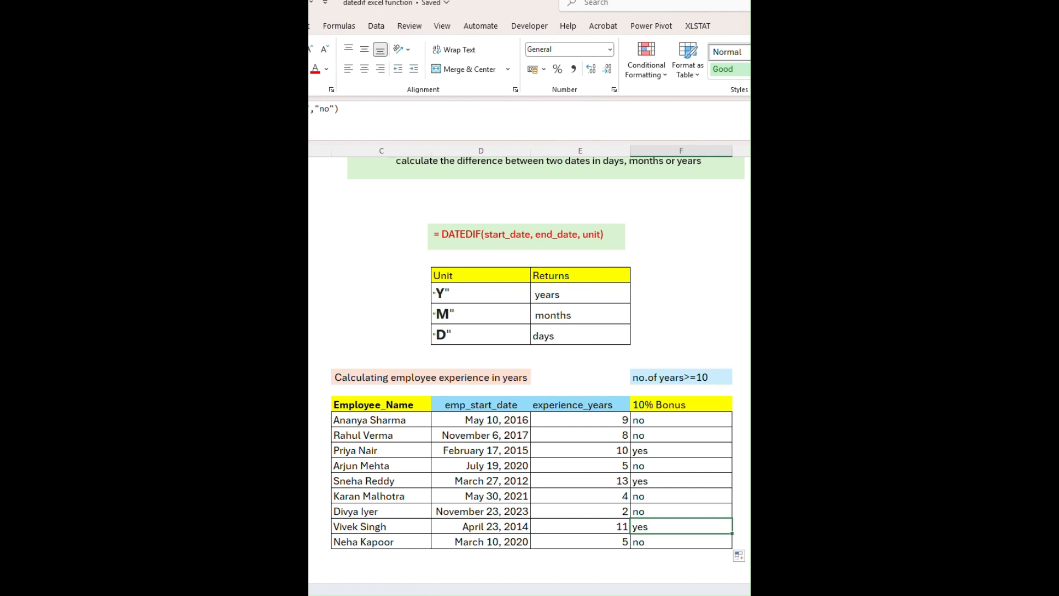
- Clear the Age in years values for E002 through E010 in the table that calculates age from date of birth
scroll(590, 415, down, 1)
scroll(532, 353, down, 4)
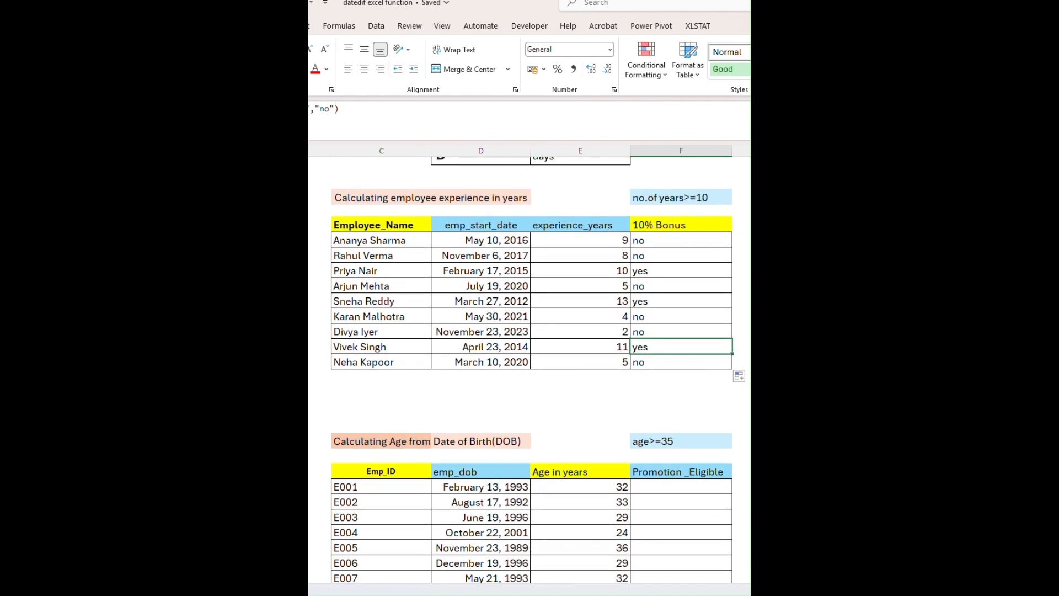
scroll(572, 396, down, 2)
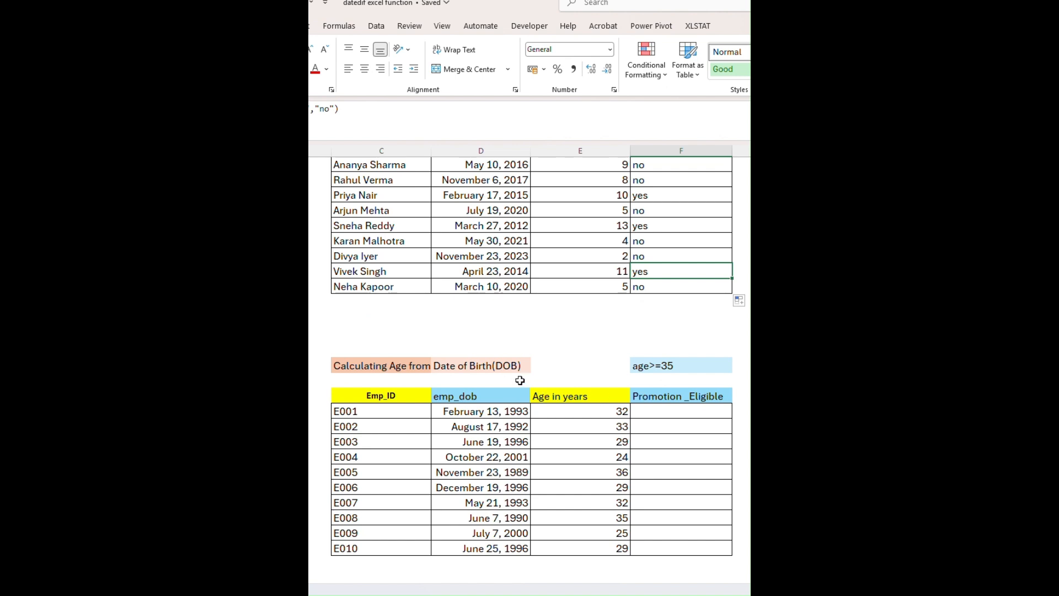
click(514, 410)
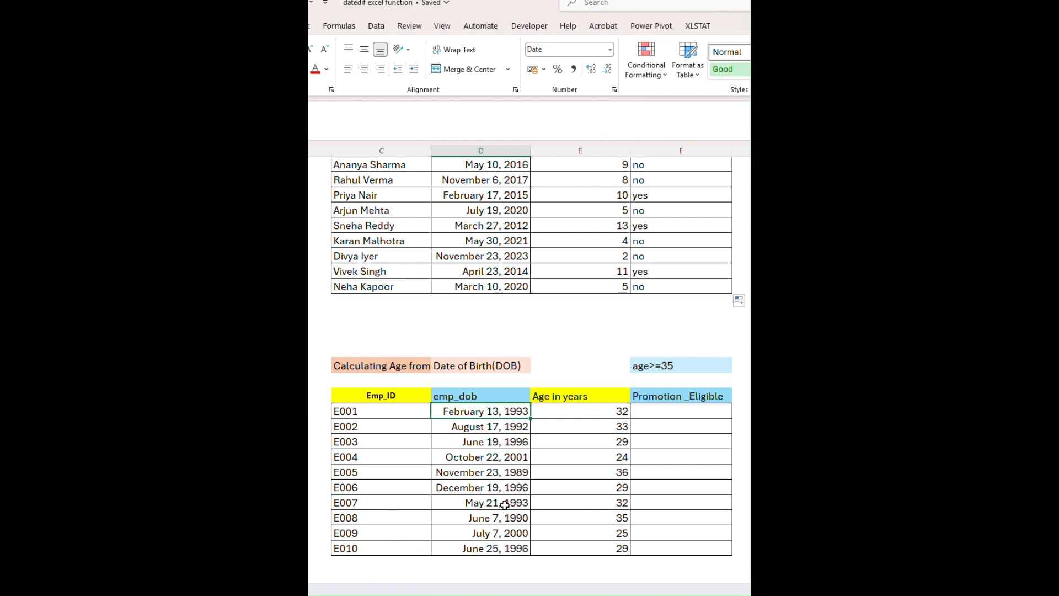
click(611, 409)
click(612, 427)
drag(612, 427, 607, 544)
key(BackSpace)
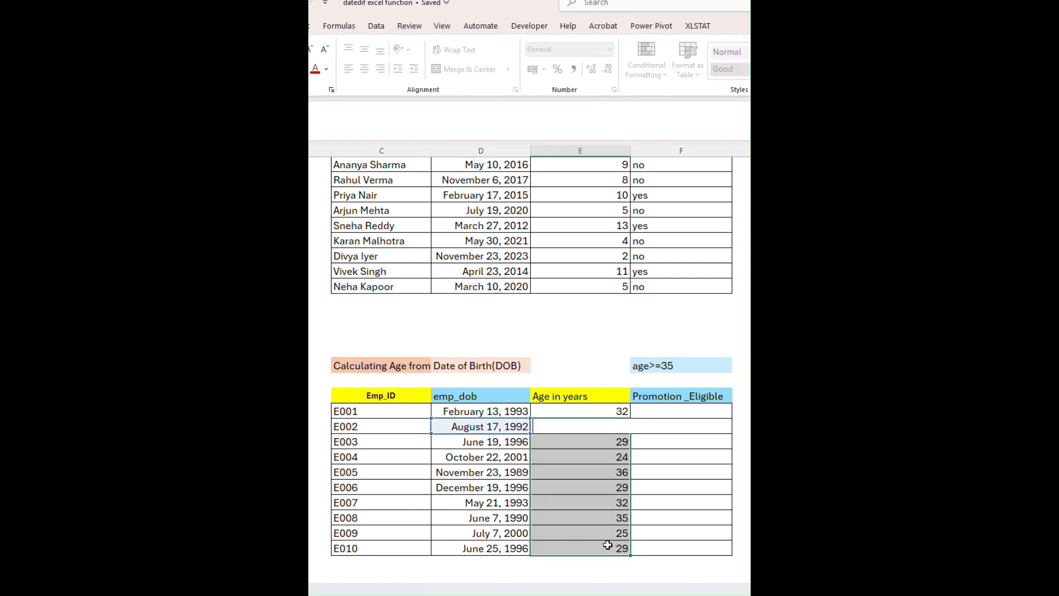
drag(607, 440, 611, 542)
key(Delete)
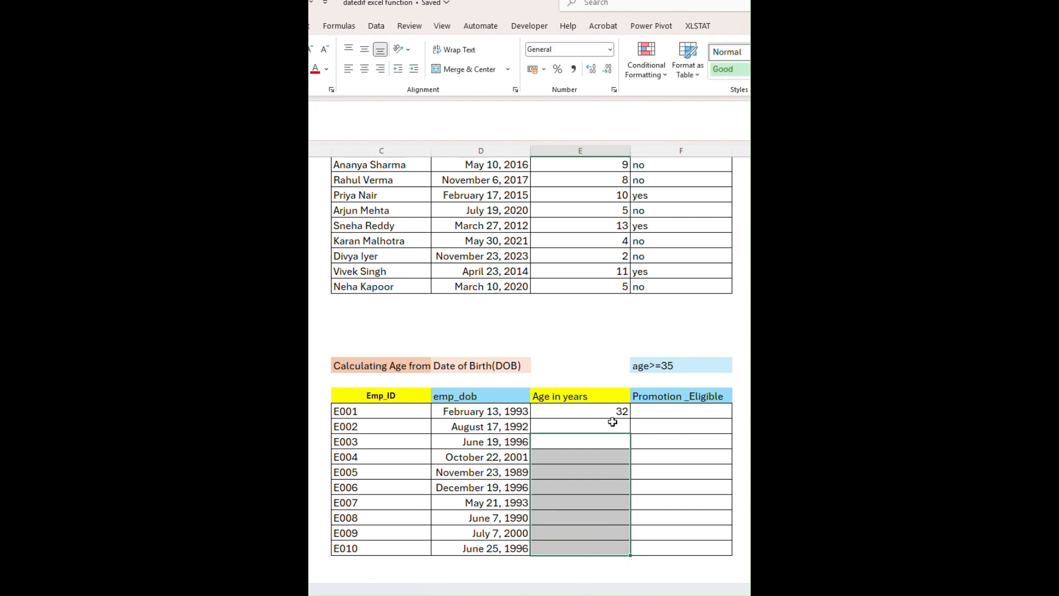
- Review the DATEDIF formula in E31 and enter =datedif(D32,today(),"y") in E32 to calculate the age of E002
double_click(610, 411)
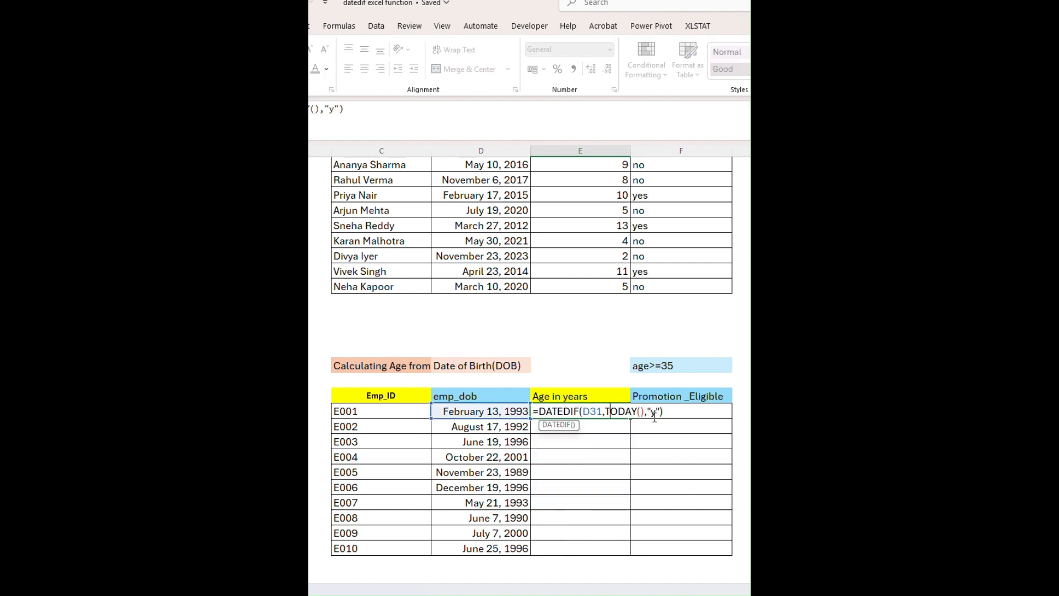
key(Return)
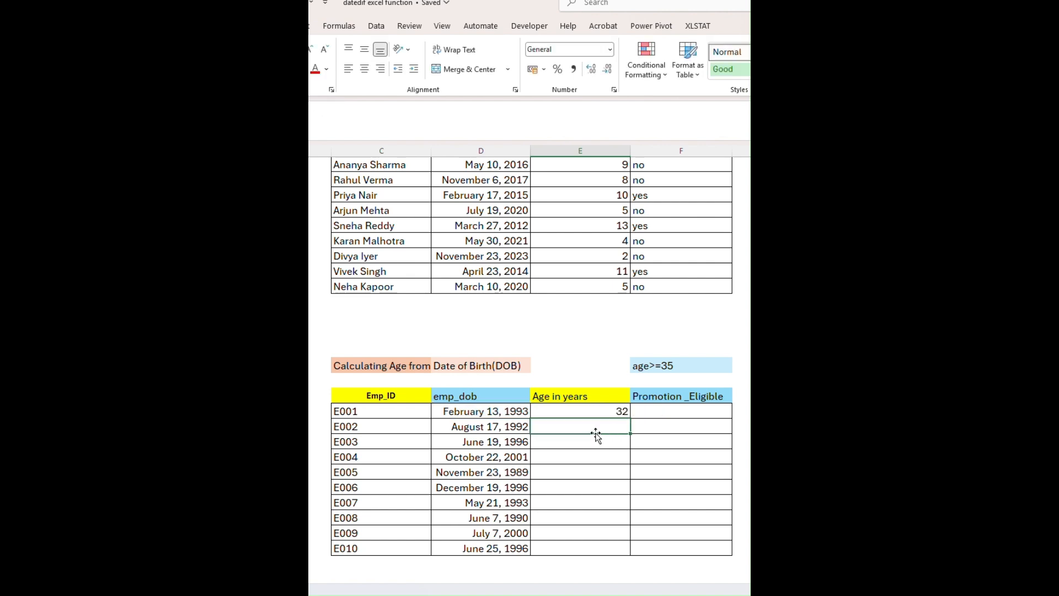
text(=)
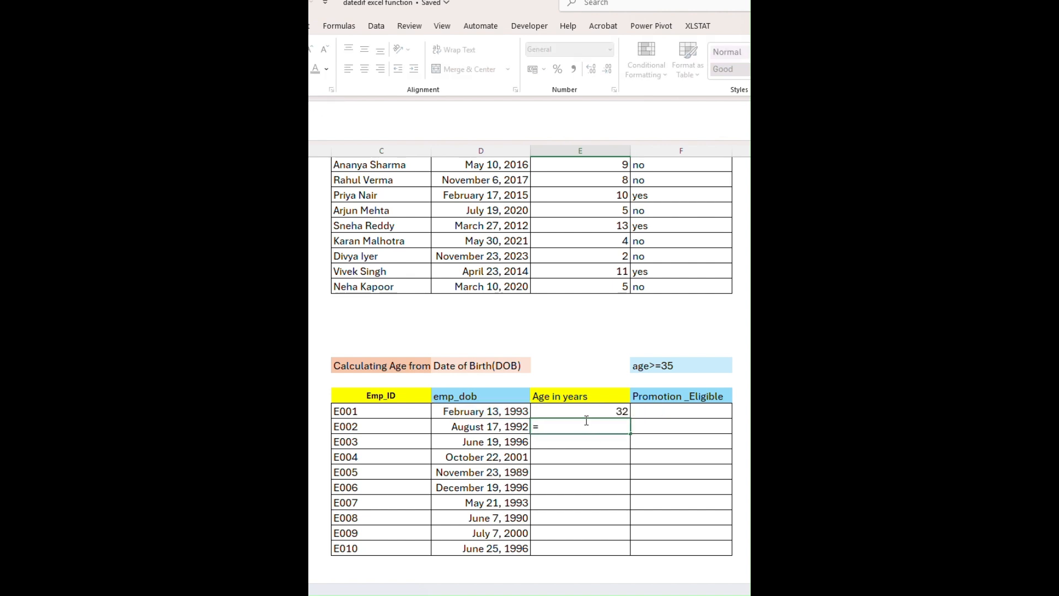
text(datedif()
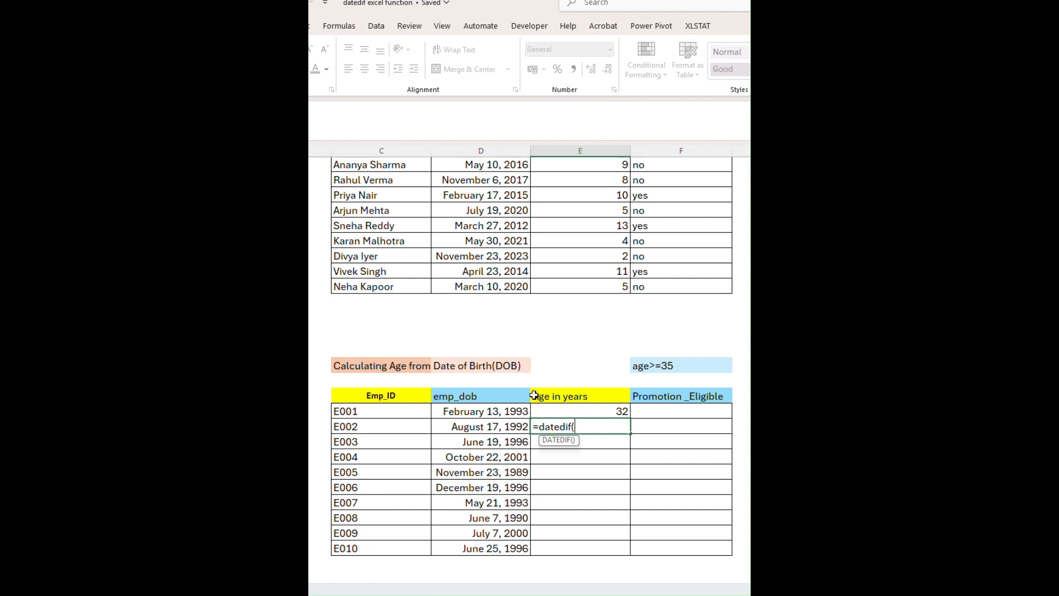
click(523, 430)
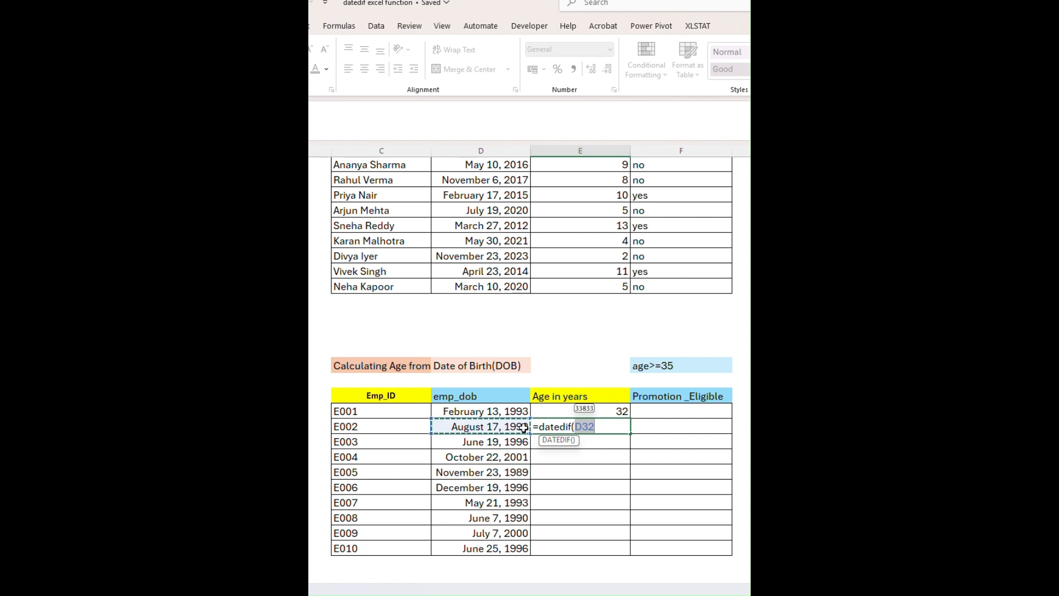
text(,)
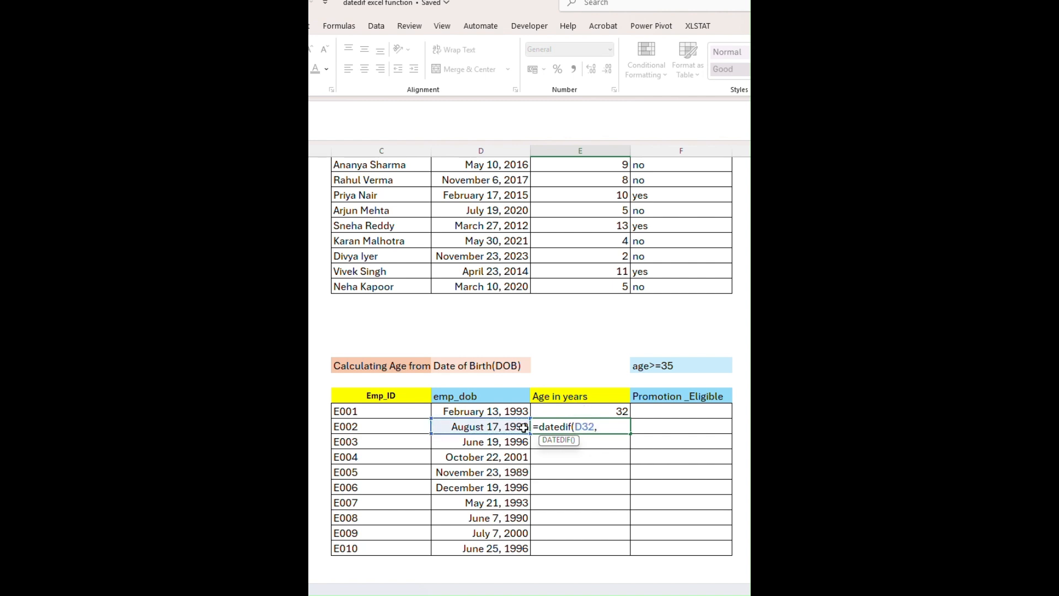
text(t)
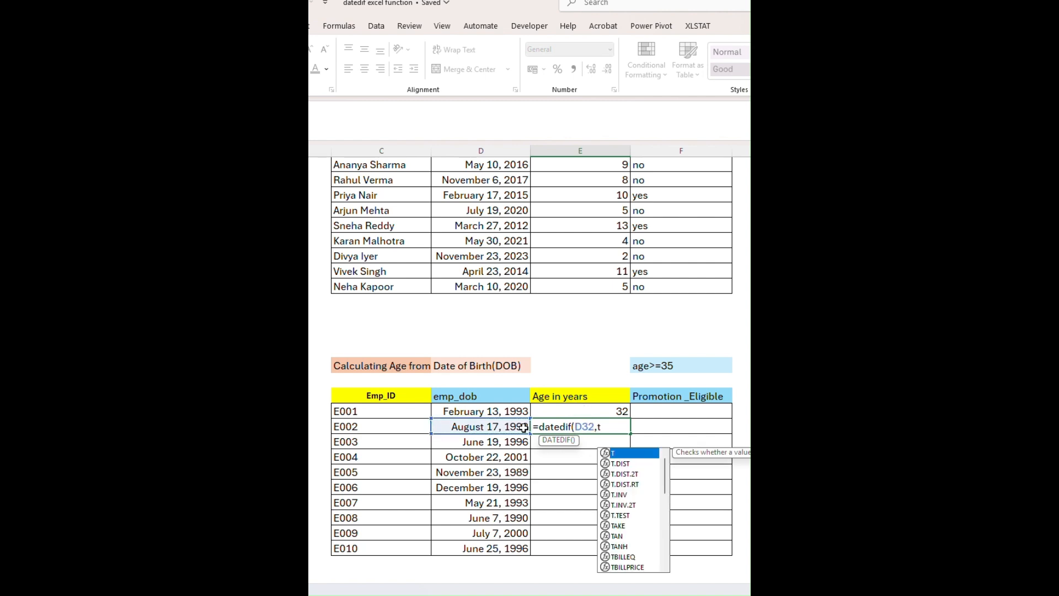
text(oday(),)
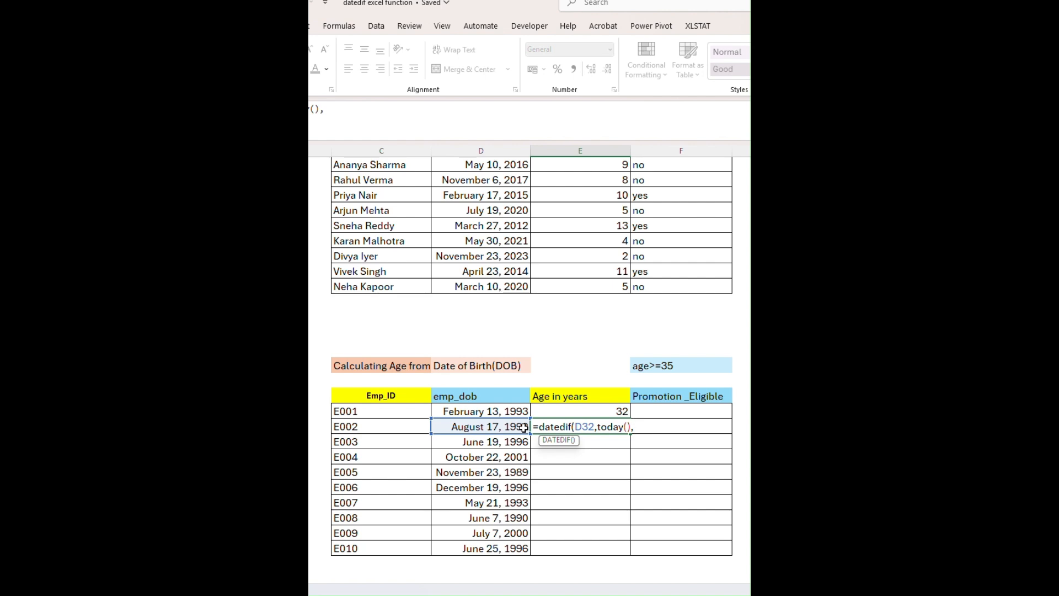
text("y"))
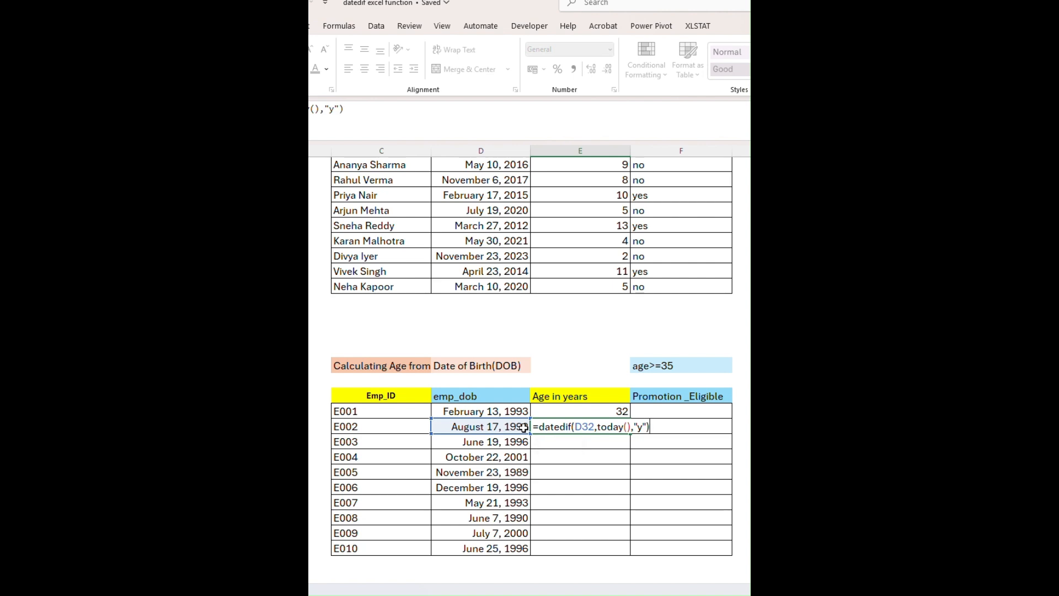
key(Return)
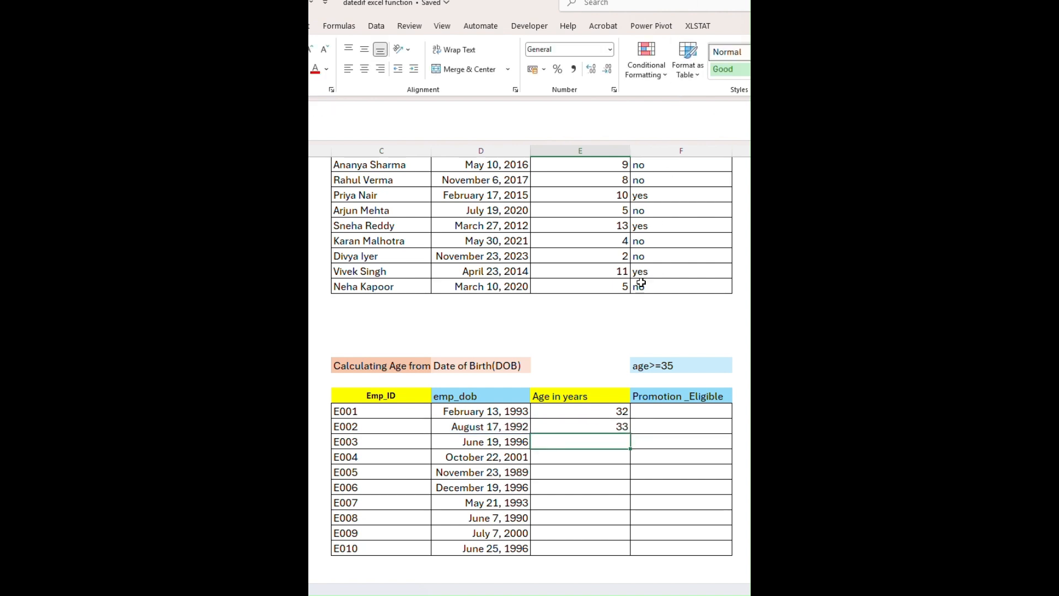
- Fill the DATEDIF formula from E31 down the Age in years column to the row of E010
click(598, 415)
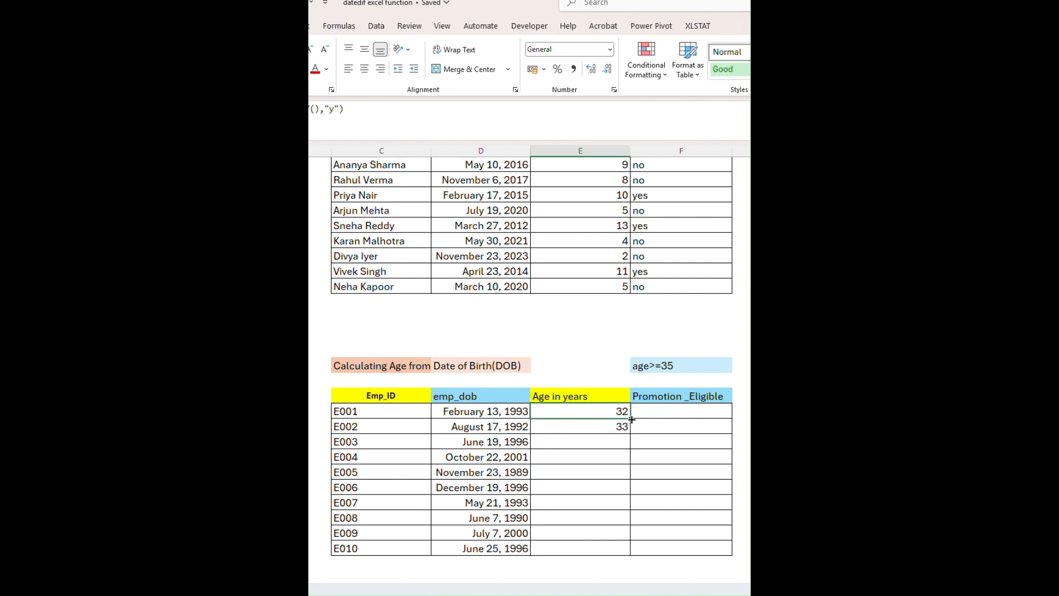
drag(631, 423, 627, 549)
- Check the age>=35 condition and enter =if(E31>=35,"eligible", "no") in F31 to determine E001's promotion eligibility
click(673, 417)
click(658, 368)
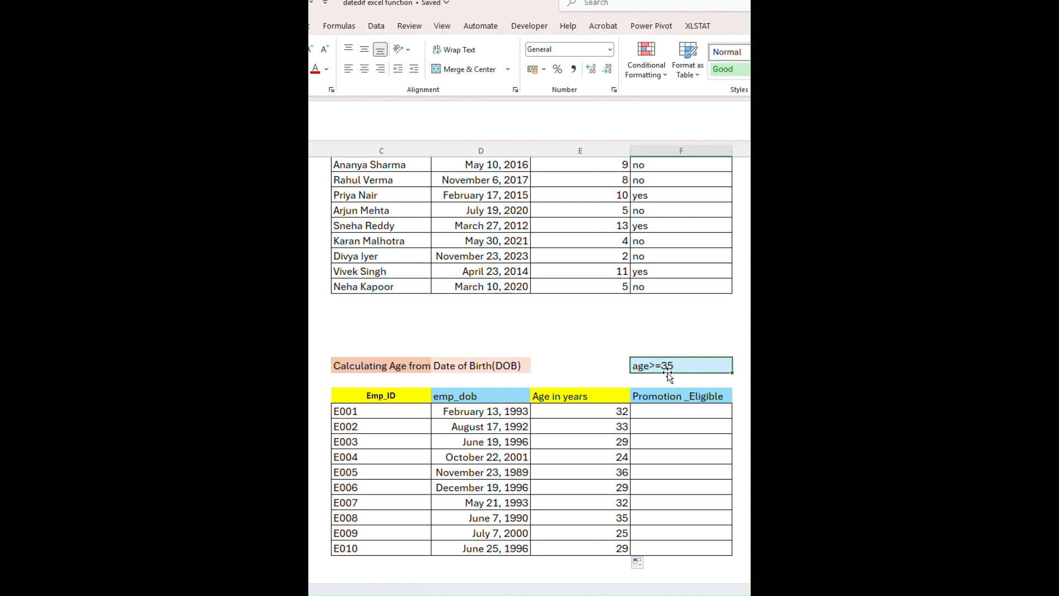
click(686, 412)
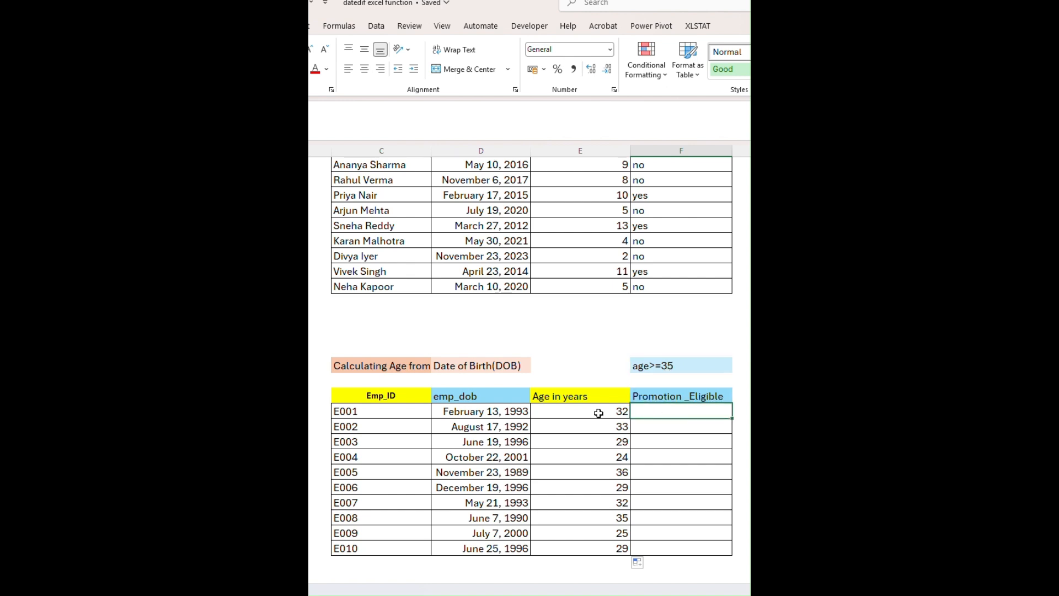
double_click(669, 413)
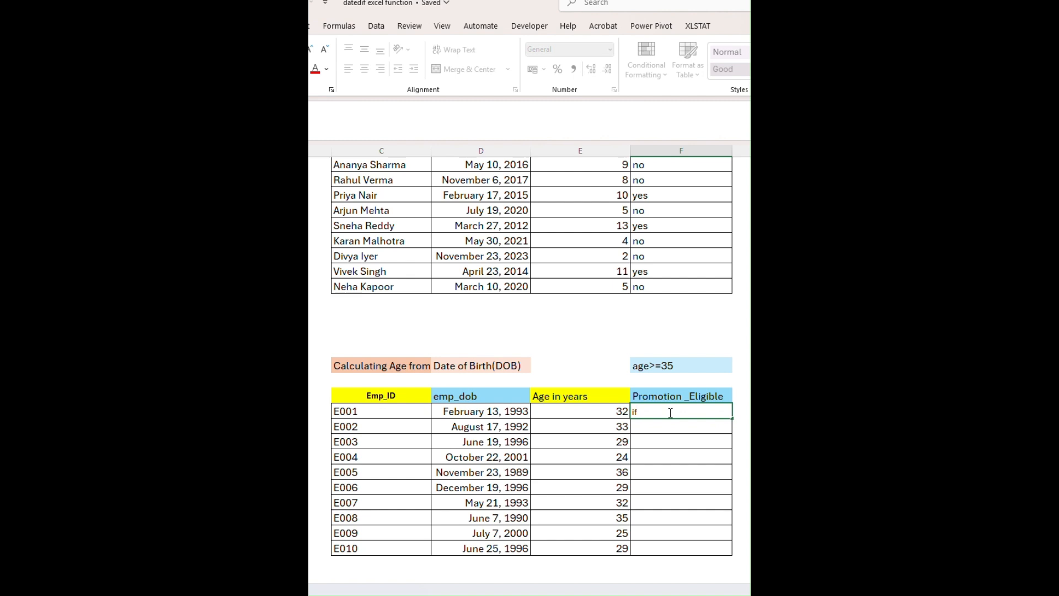
text(=i)
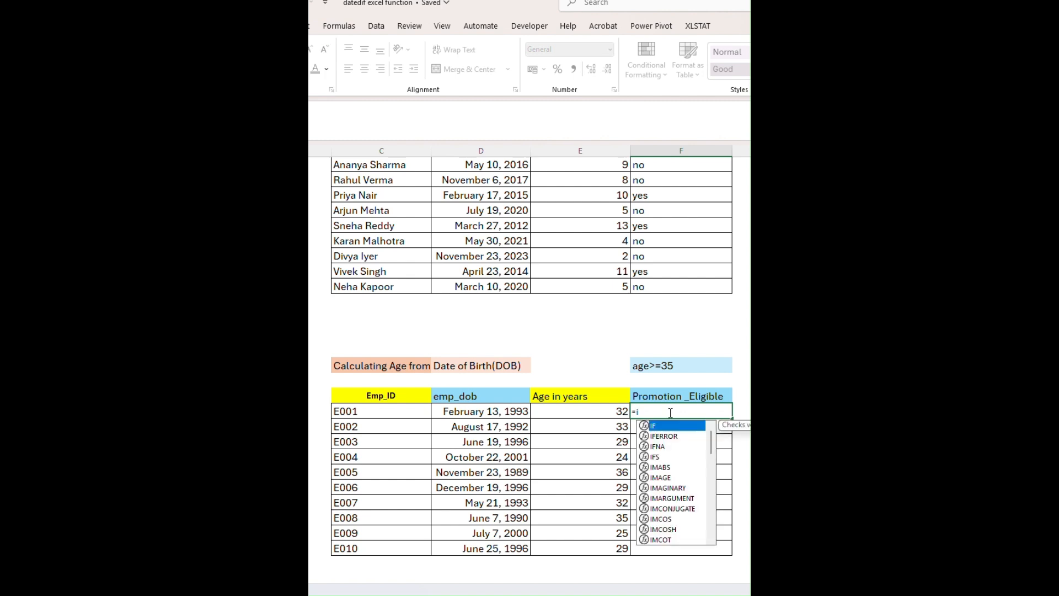
text(f()
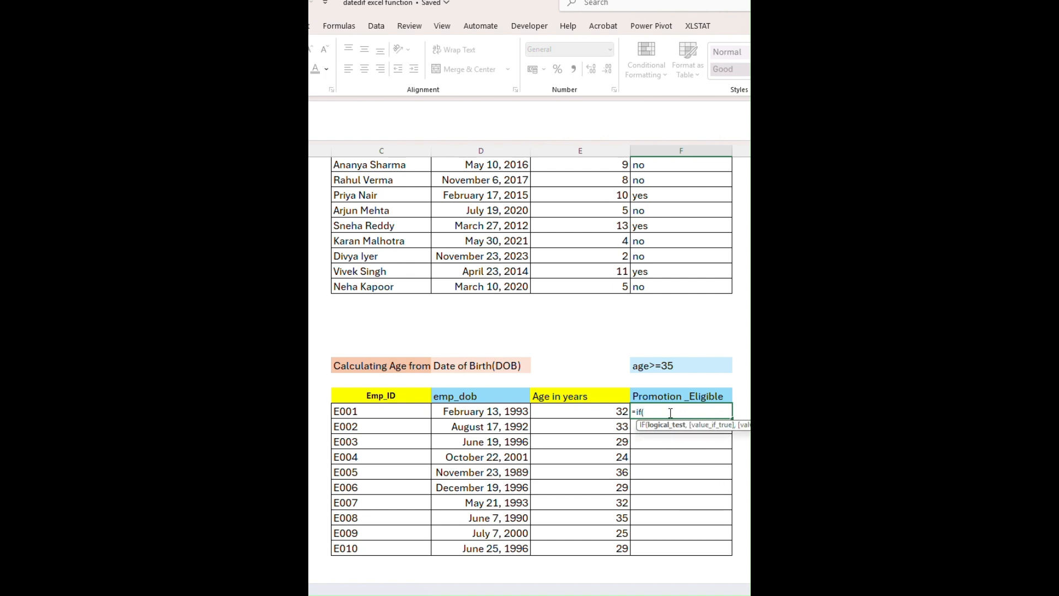
click(626, 411)
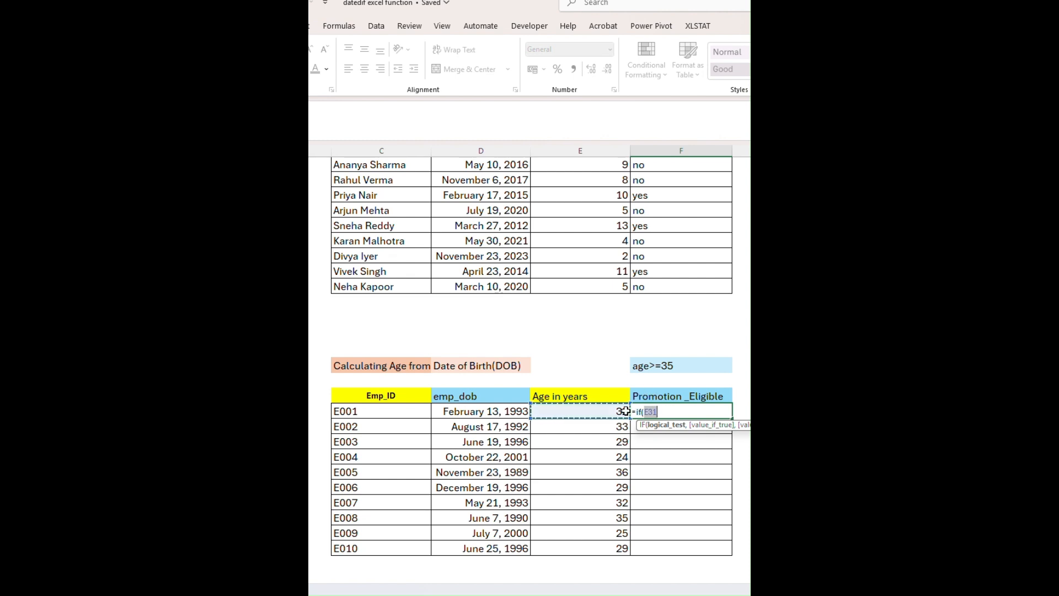
text(>=35,)
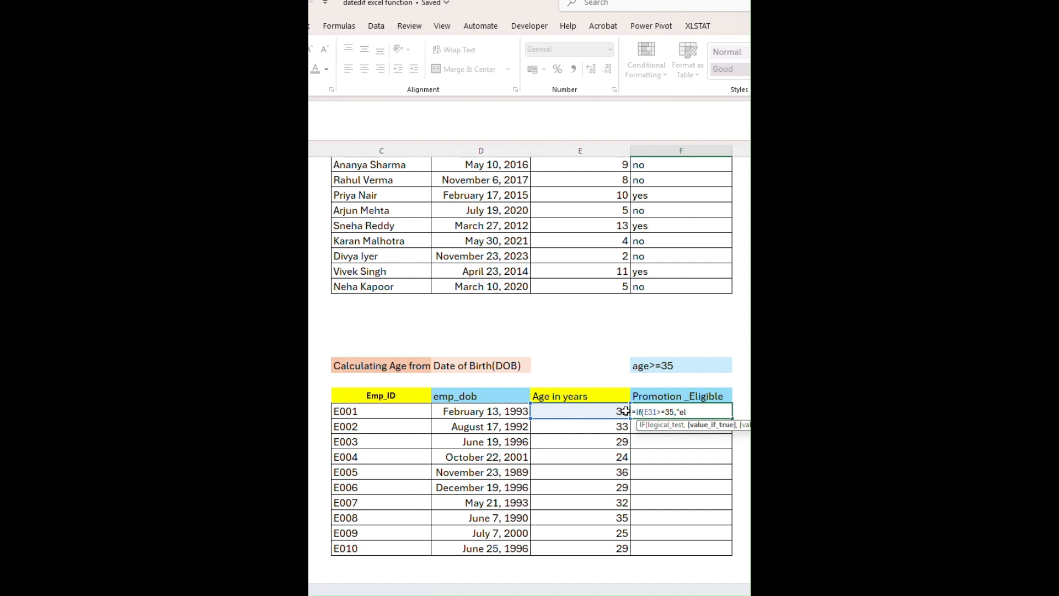
text(eligible", "no)
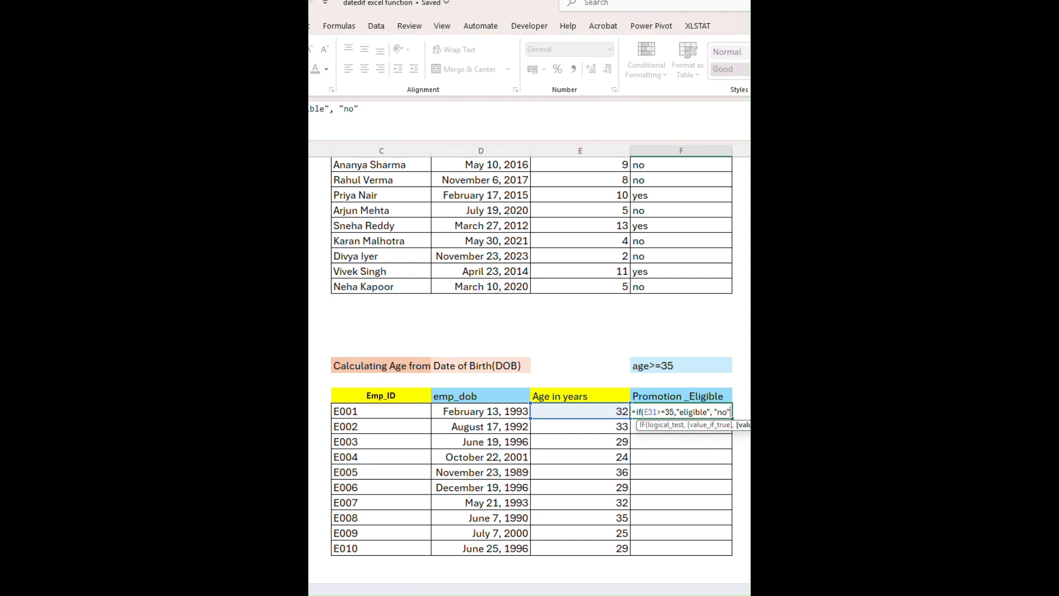
text())
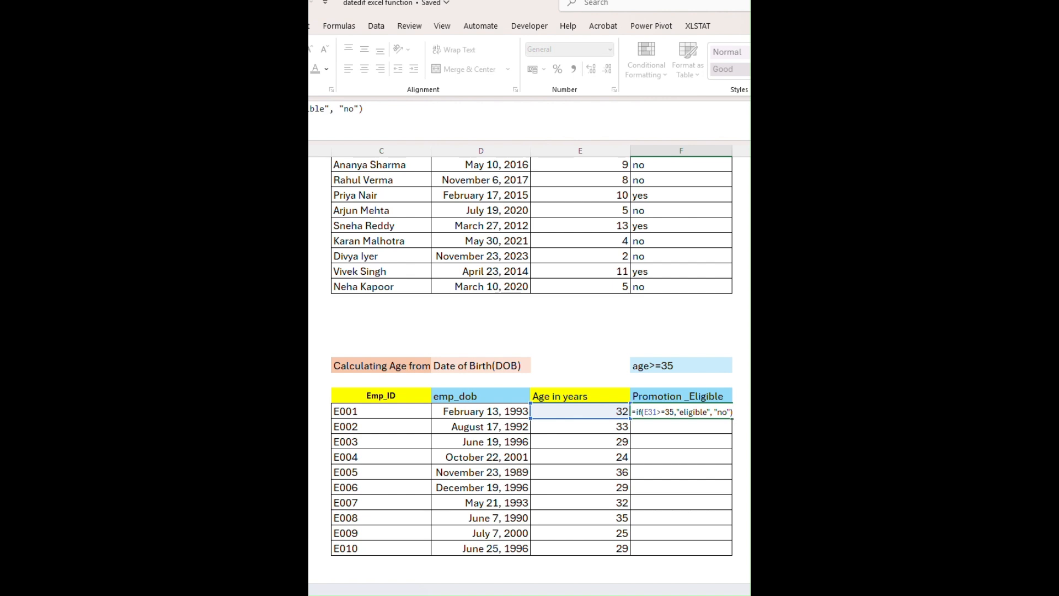
key(Return)
- Fill the IF formula from F31 down the Promotion_Eligible column to the row of E010
click(692, 408)
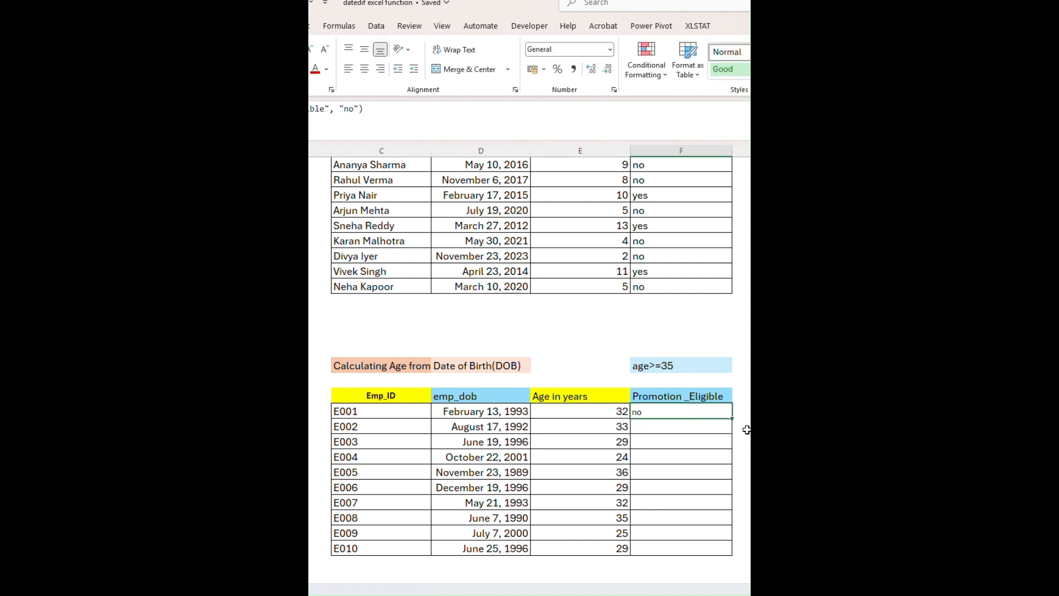
double_click(731, 418)
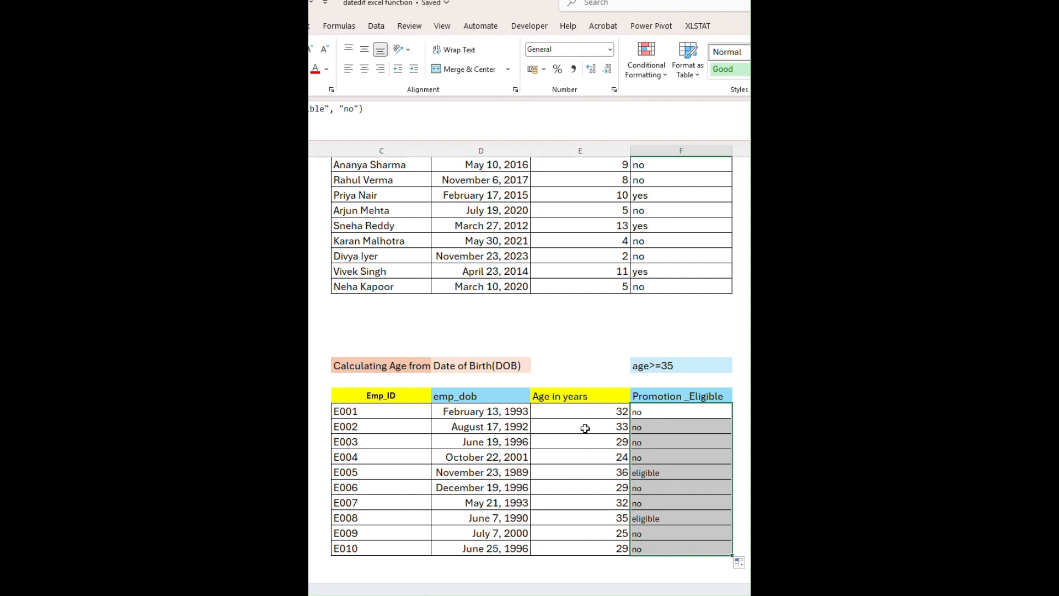
click(681, 407)
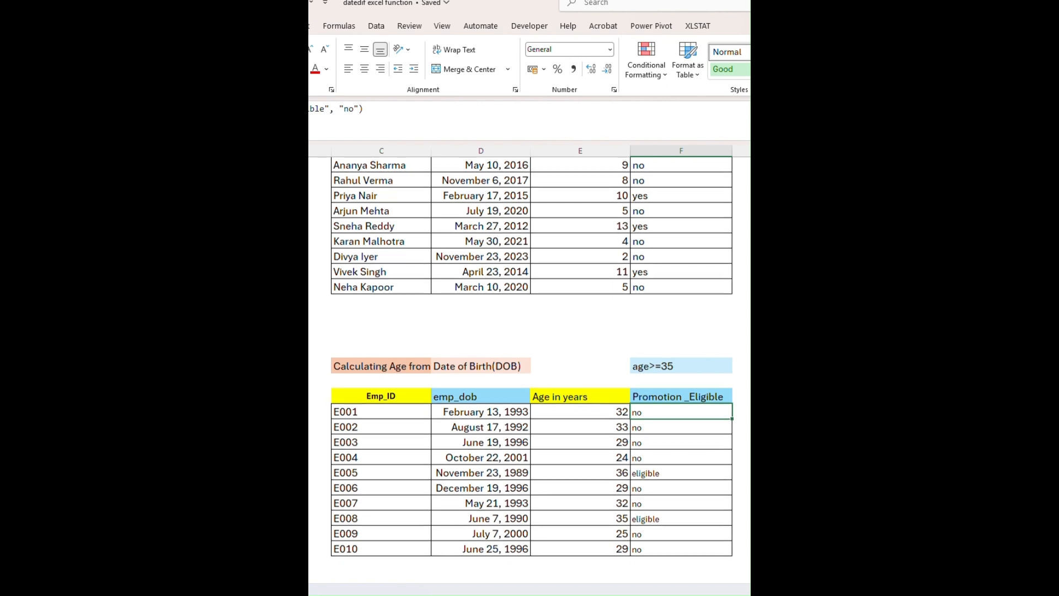
- Review the DATEDIF unit table, matching the "M" and "D" codes with what each one returns
scroll(532, 370, up, 5)
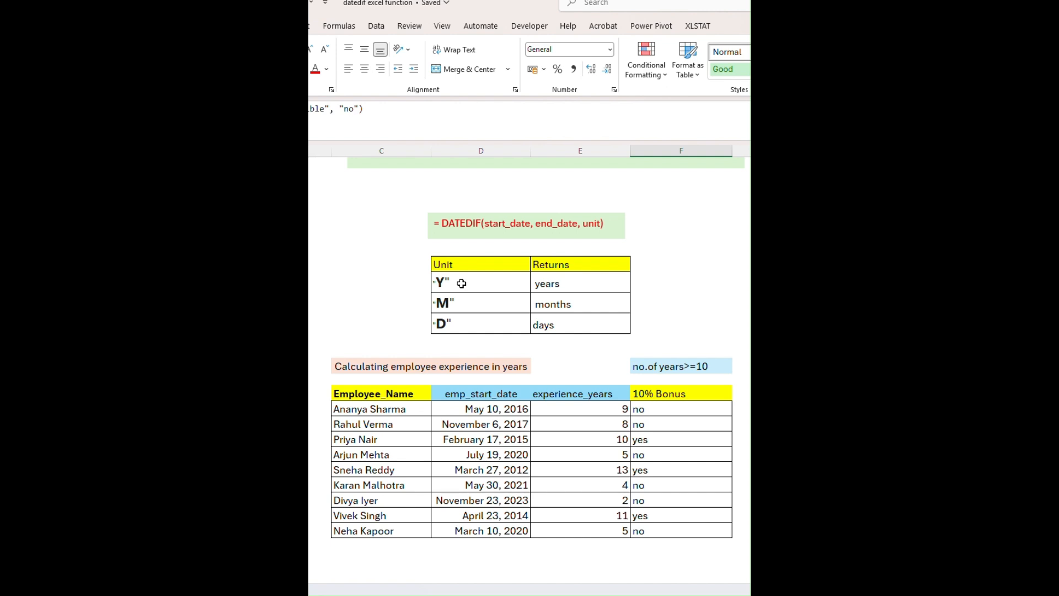
click(453, 302)
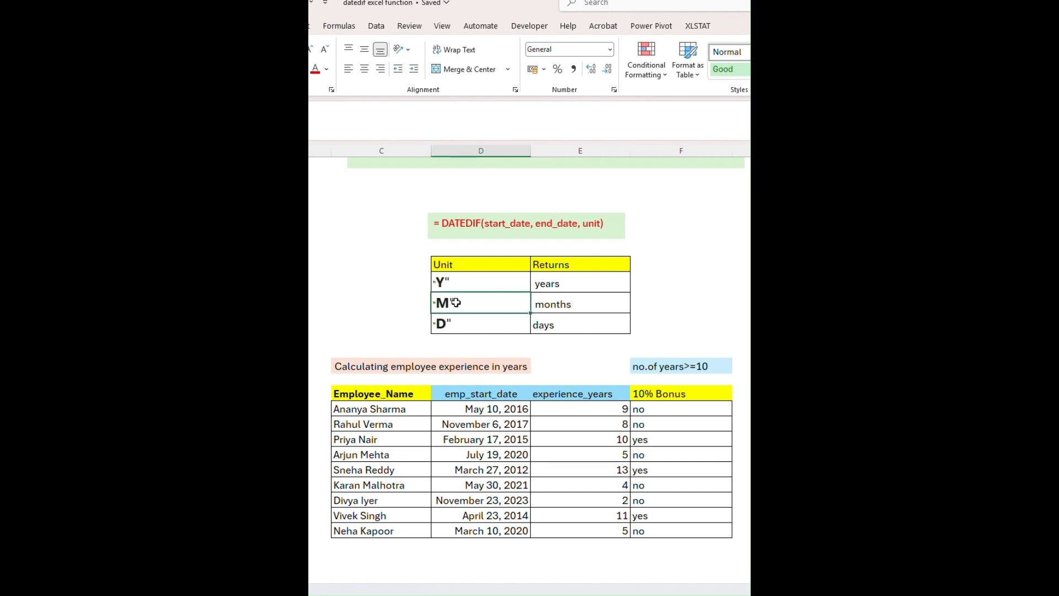
click(541, 305)
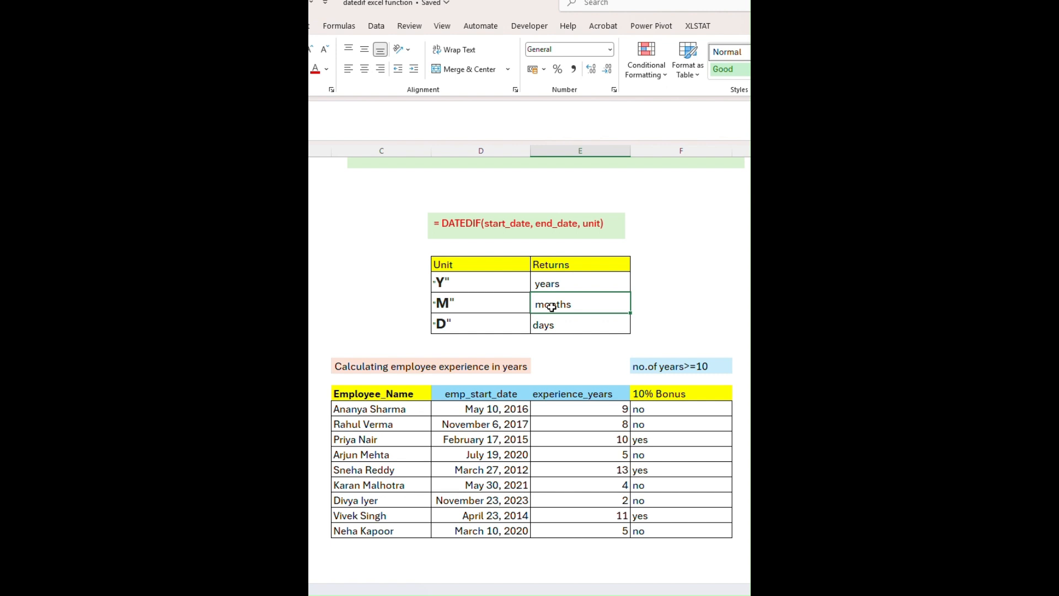
click(521, 322)
click(542, 321)
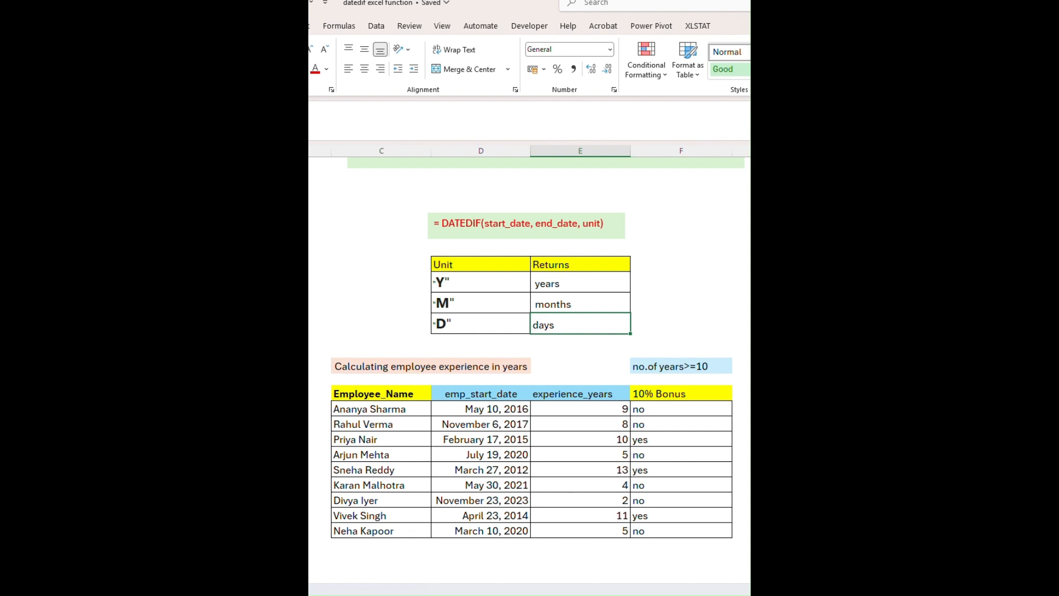
scroll(530, 370, up, 1)
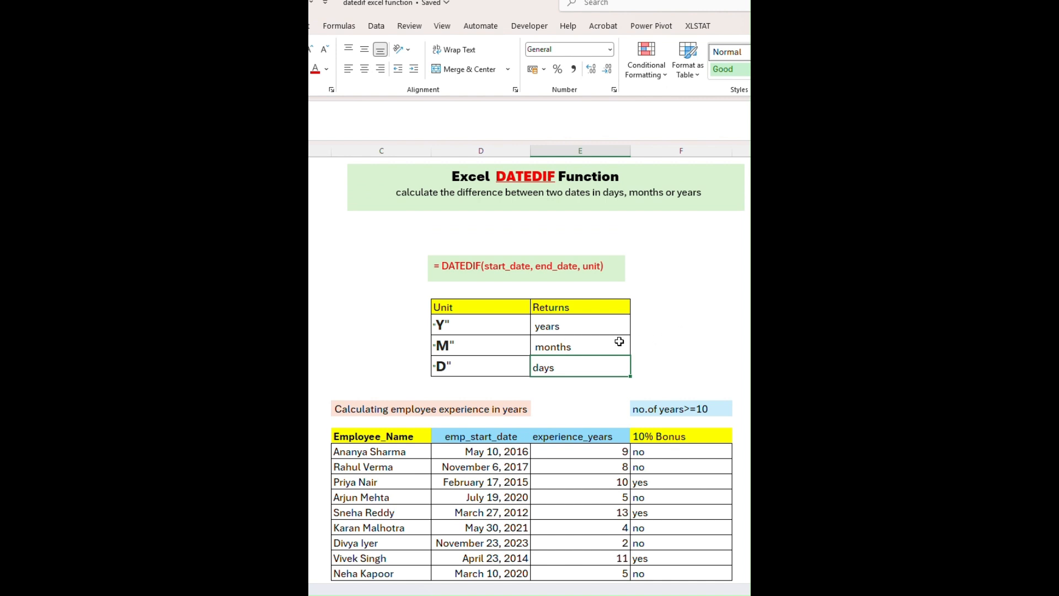